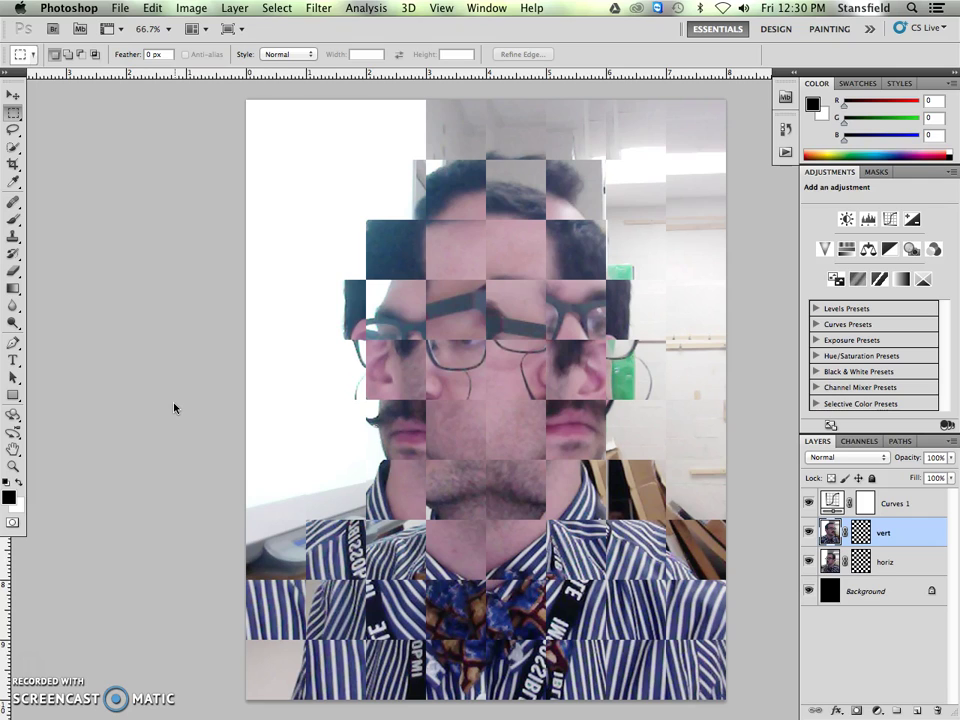
Toggle the Curves 1 adjustment on and off repeatedly to compare the image with and without it.
click(808, 504)
click(808, 504)
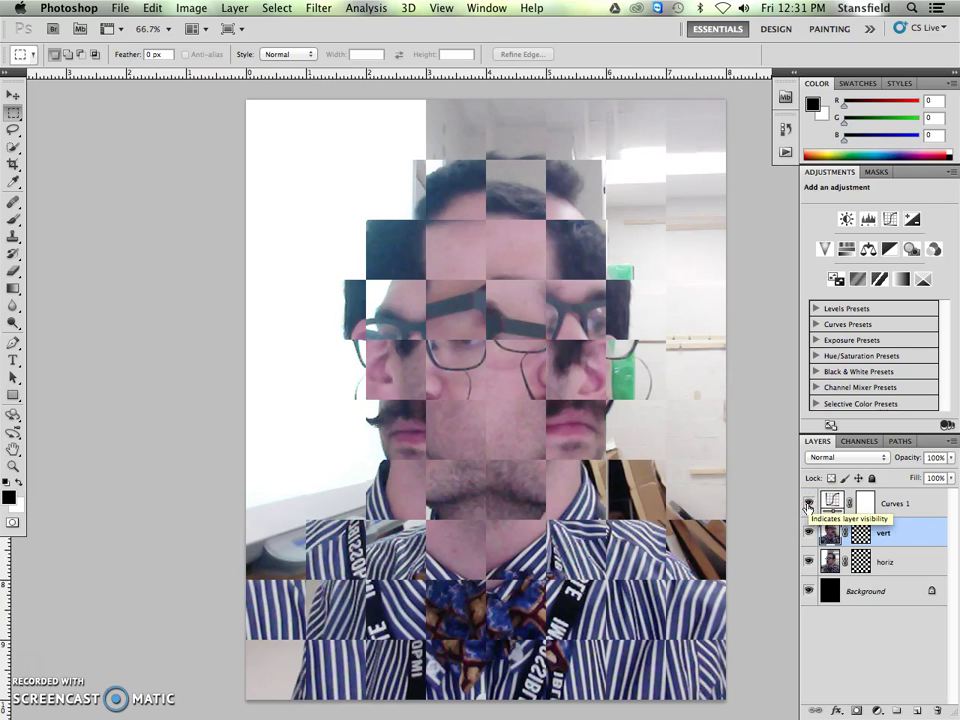
click(807, 505)
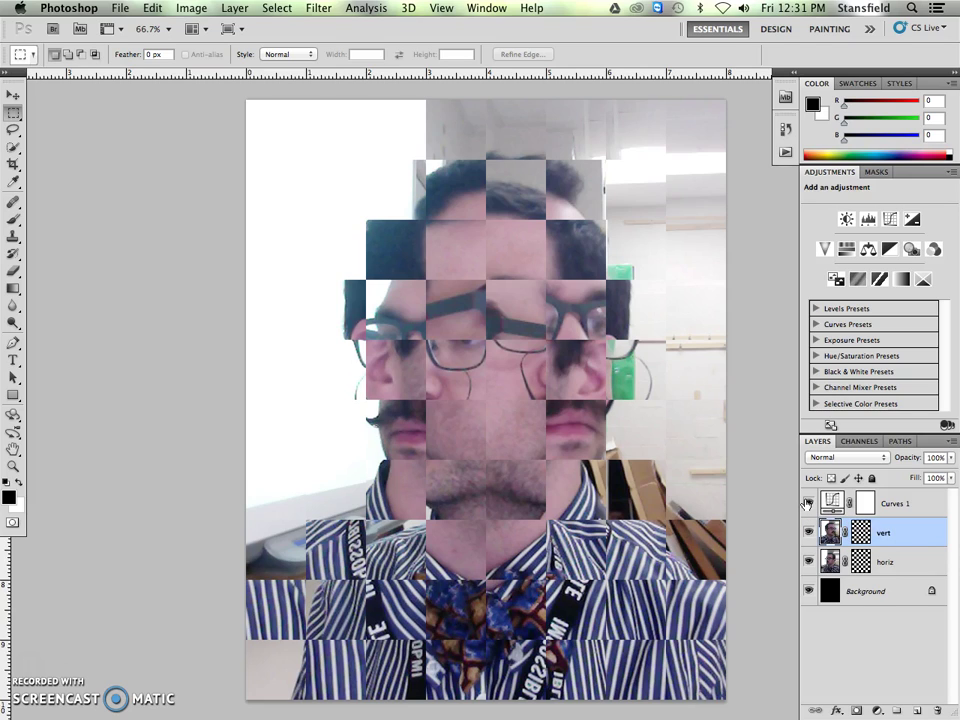
click(860, 533)
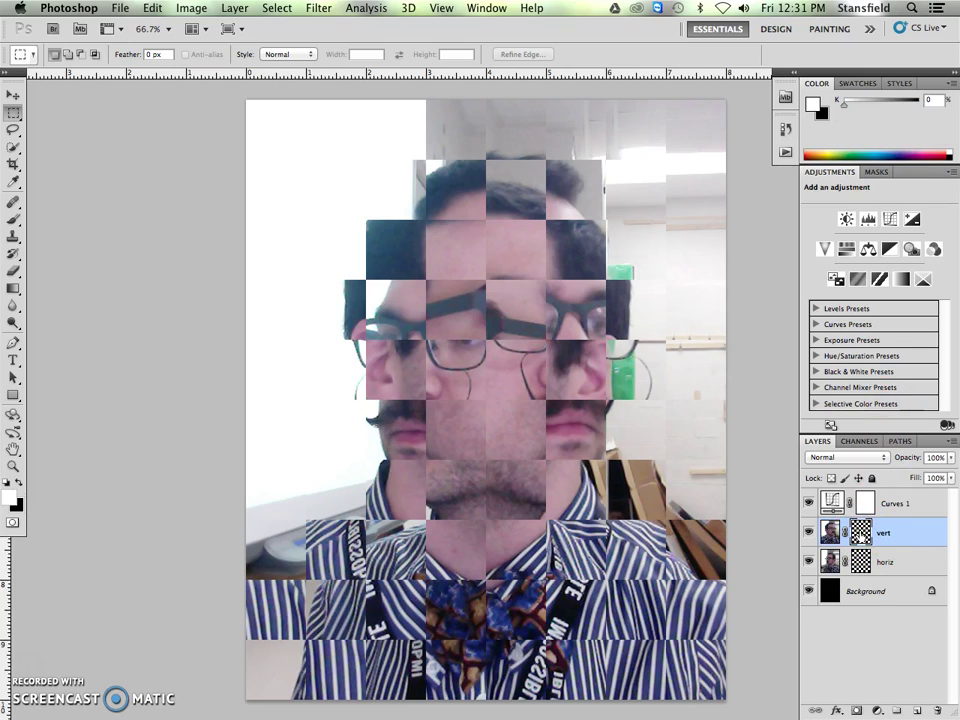
click(808, 504)
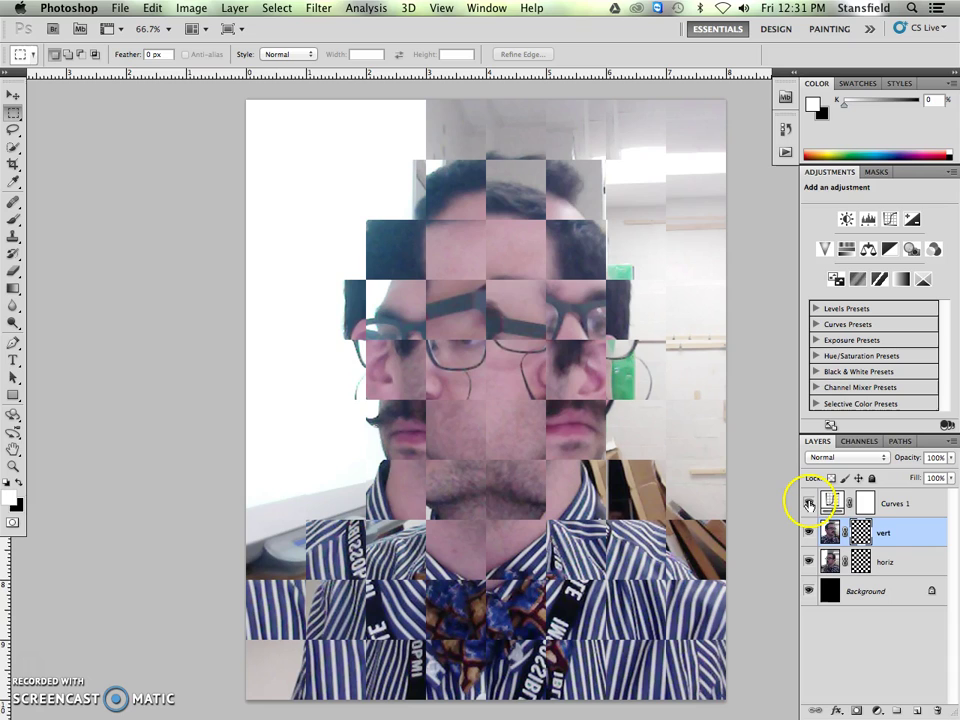
click(808, 504)
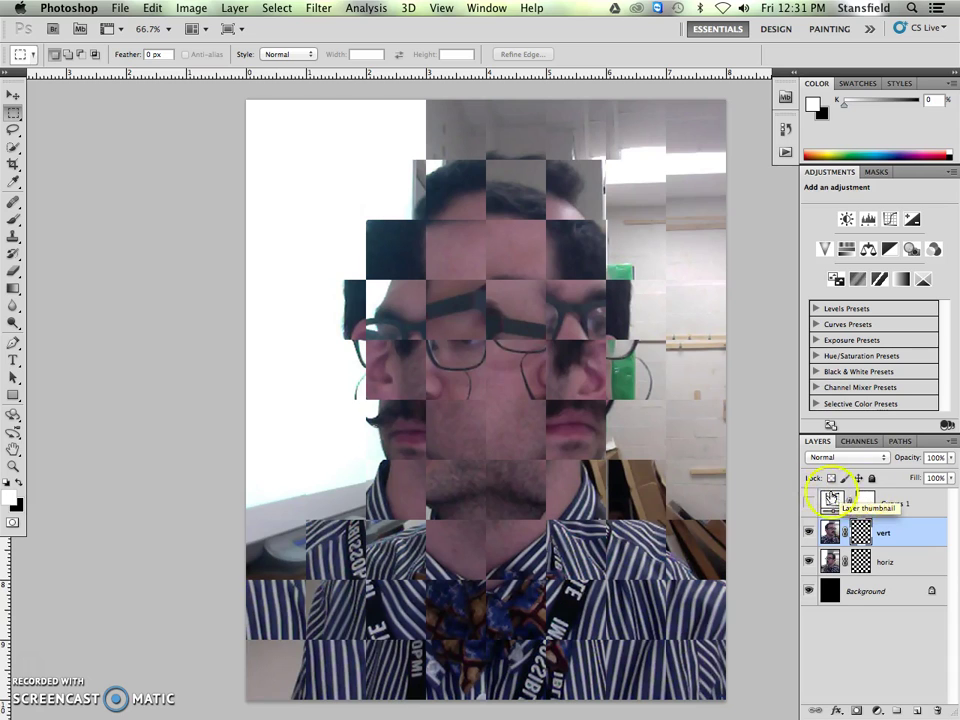
click(809, 502)
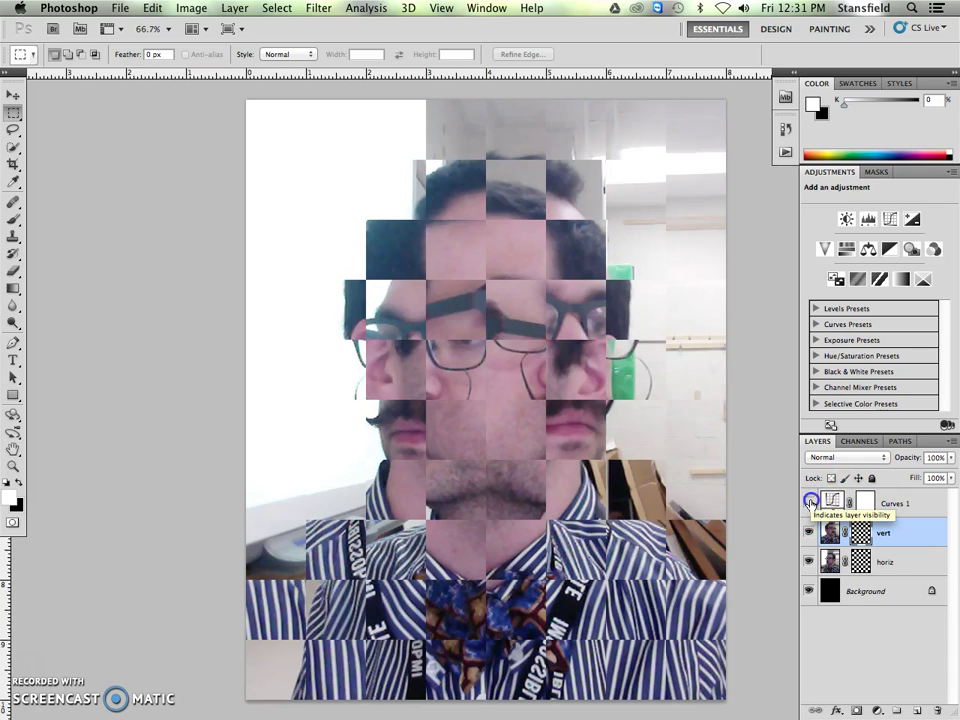
click(809, 502)
click(809, 502)
click(809, 502)
Delete the Curves 1 adjustment layer and hide the vert layer to see horiz alone.
click(902, 527)
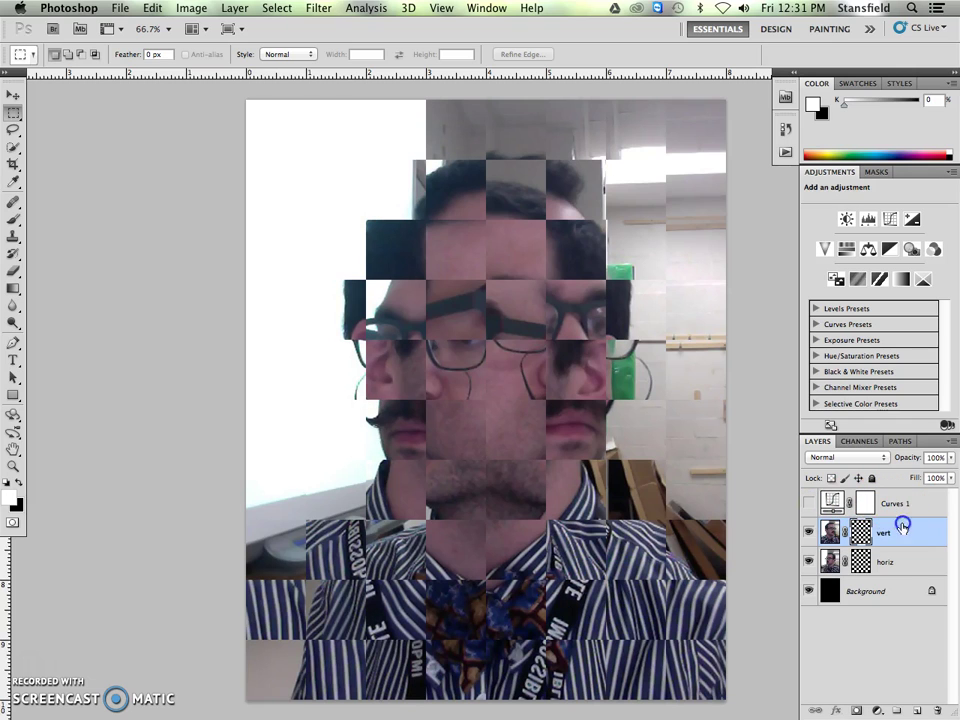
click(830, 502)
key(Delete)
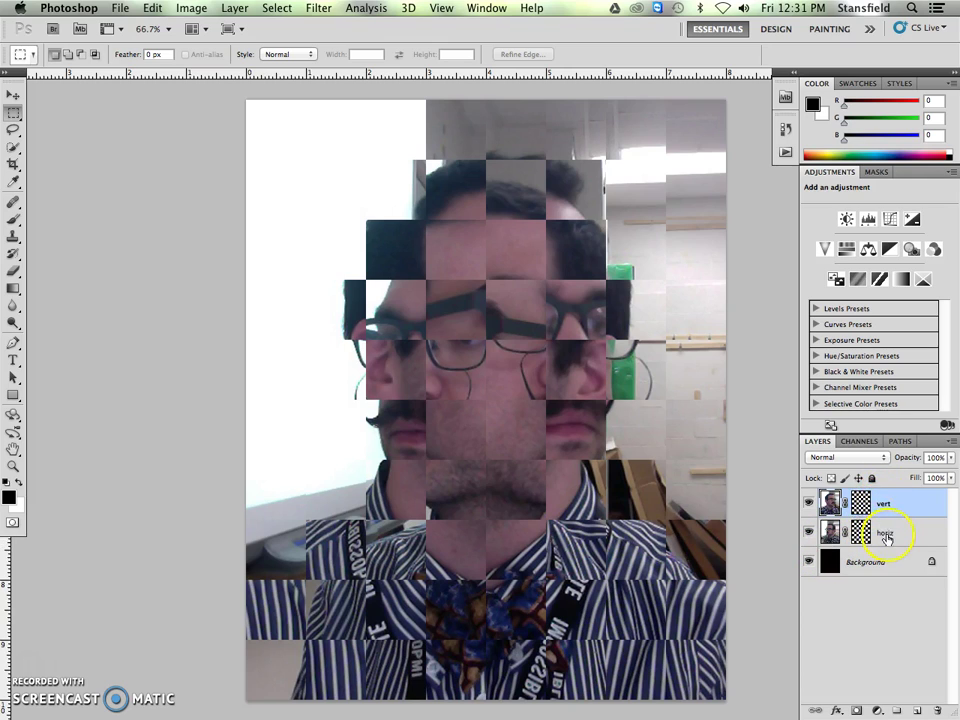
click(809, 504)
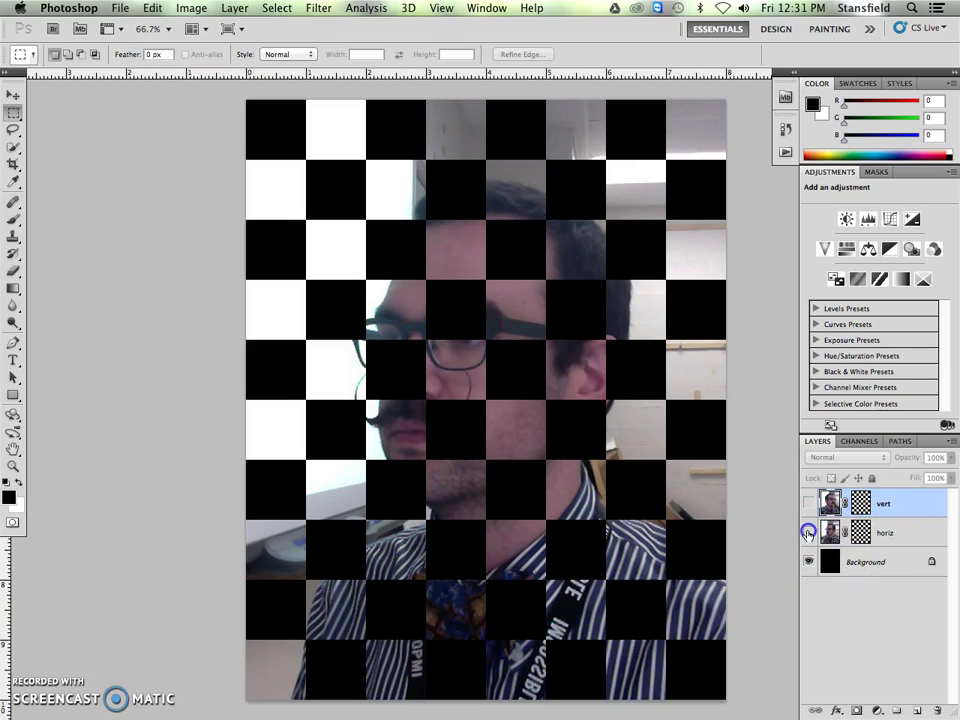
Show the vert layer again, preview its checkerboard mask alone, then disable that mask.
click(808, 532)
click(808, 532)
click(808, 503)
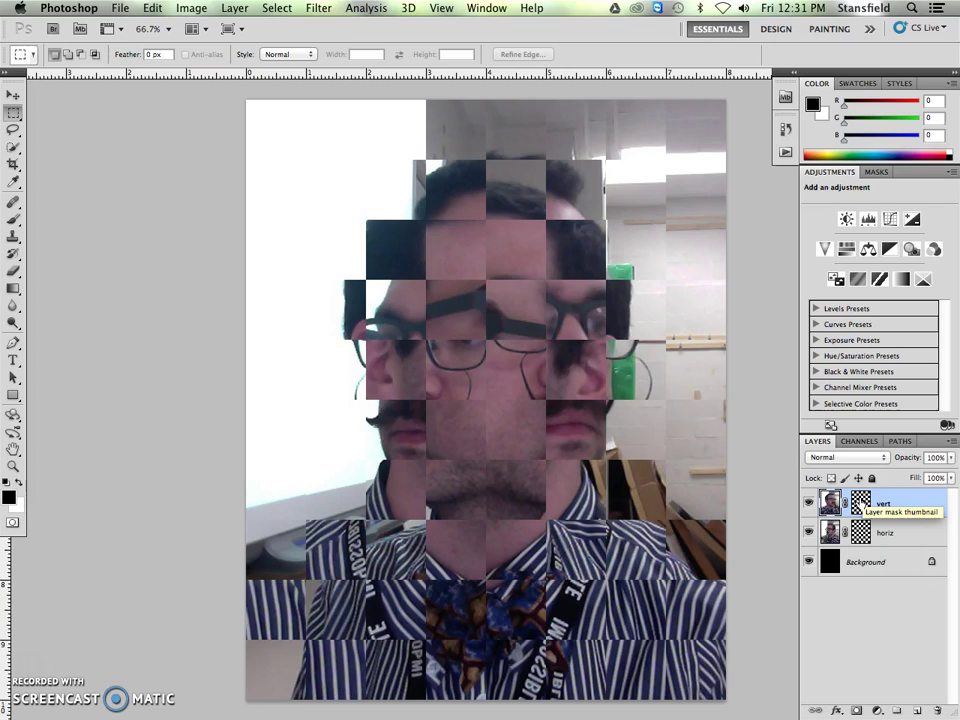
alt+click(858, 504)
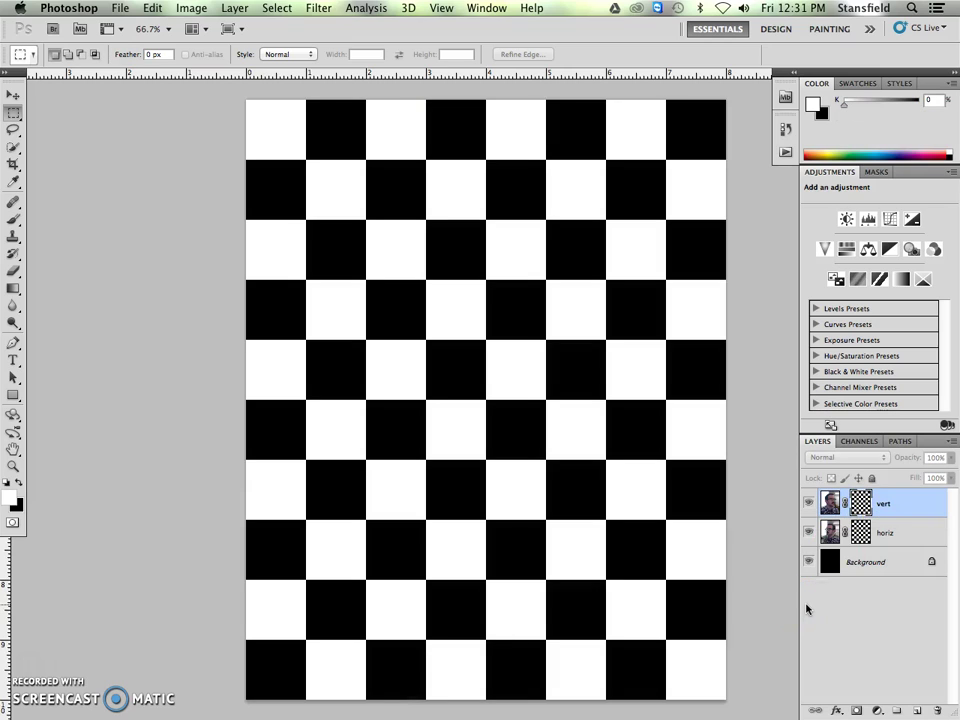
alt+click(860, 503)
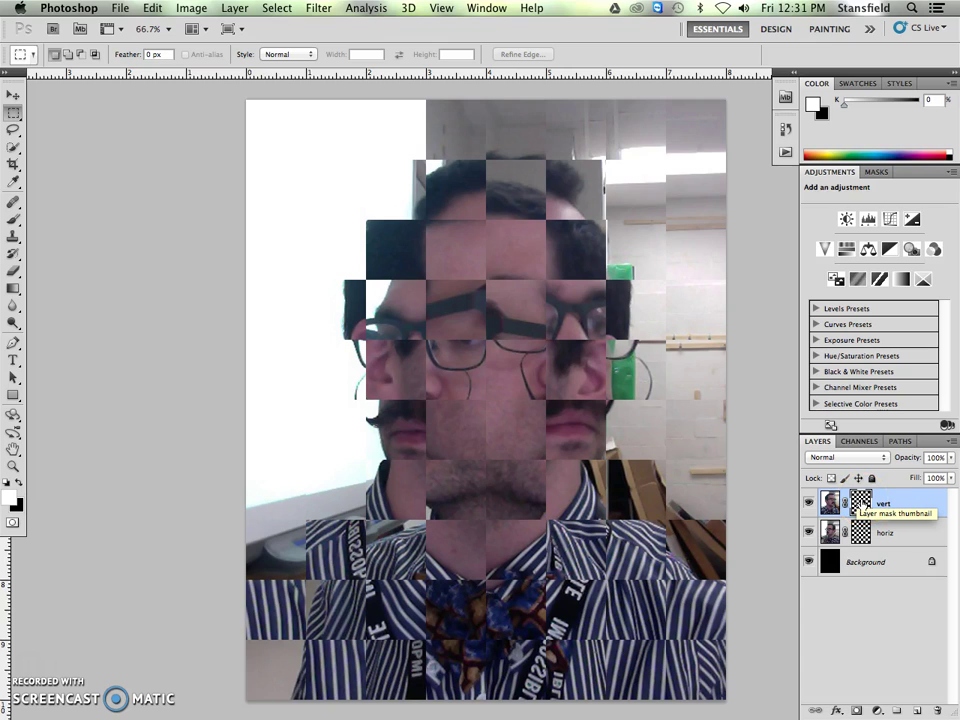
shift+click(860, 503)
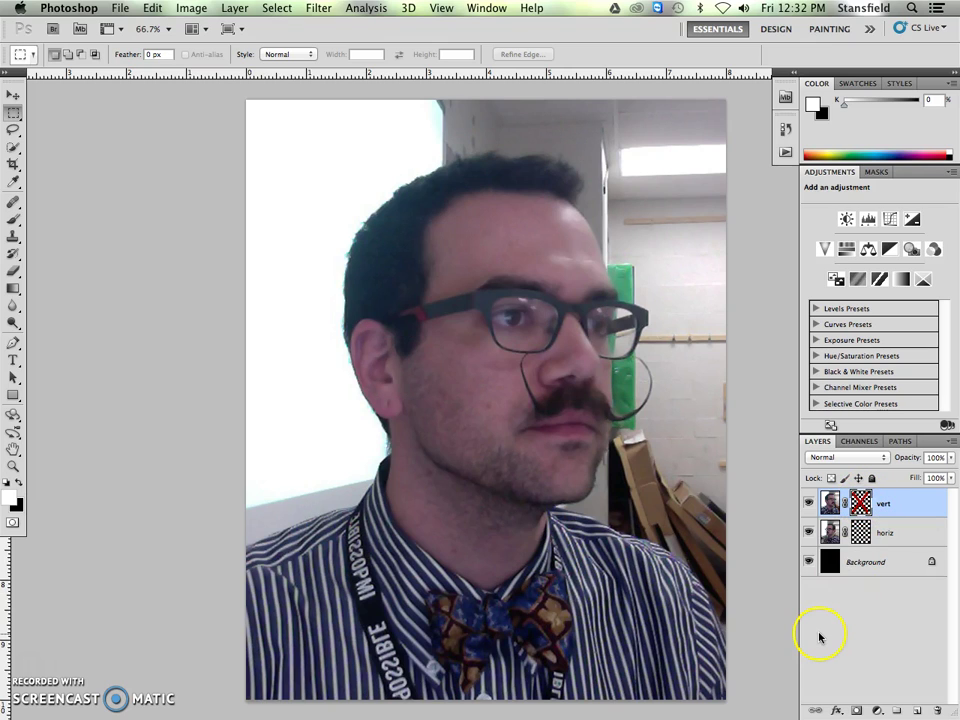
Disable the horiz mask, lower vert's opacity to compare both faces, then restore it to 100%.
shift+click(860, 532)
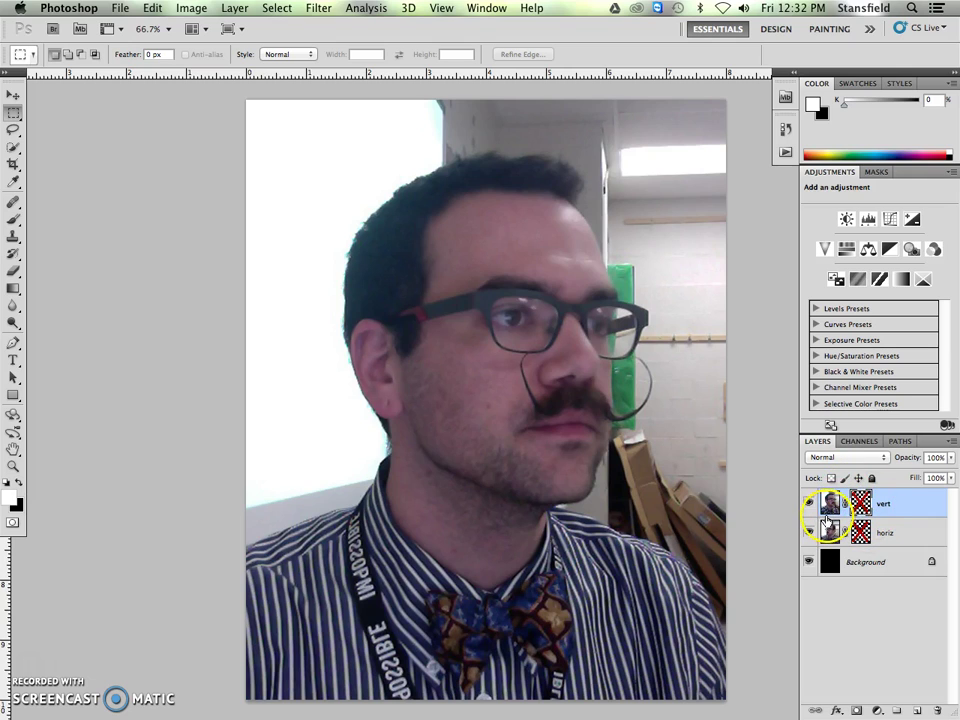
click(860, 503)
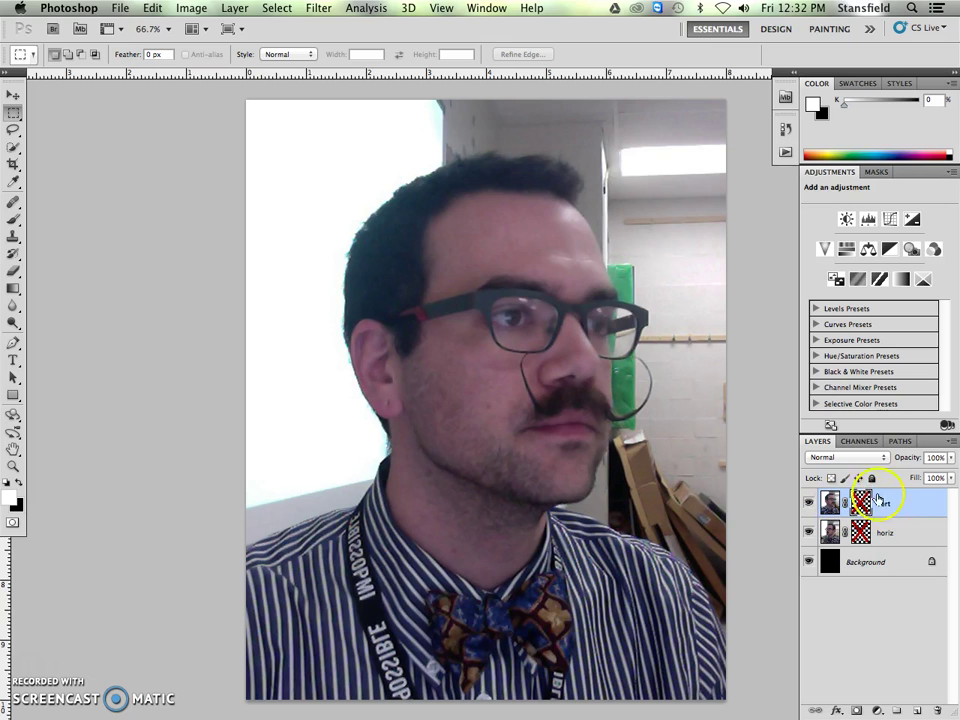
drag(906, 459, 881, 462)
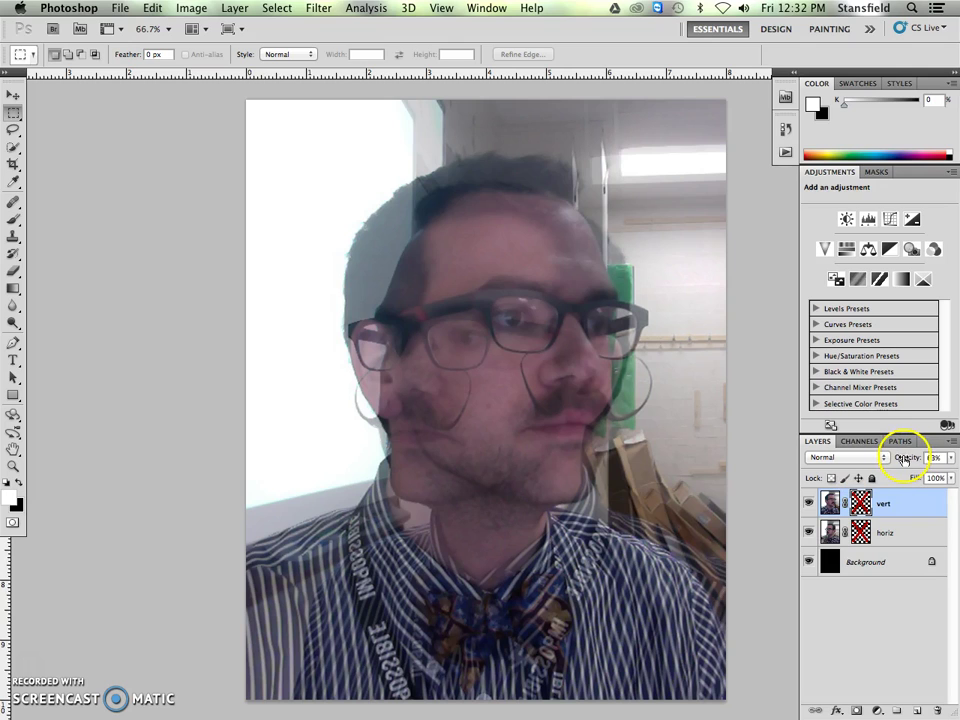
drag(903, 459, 940, 459)
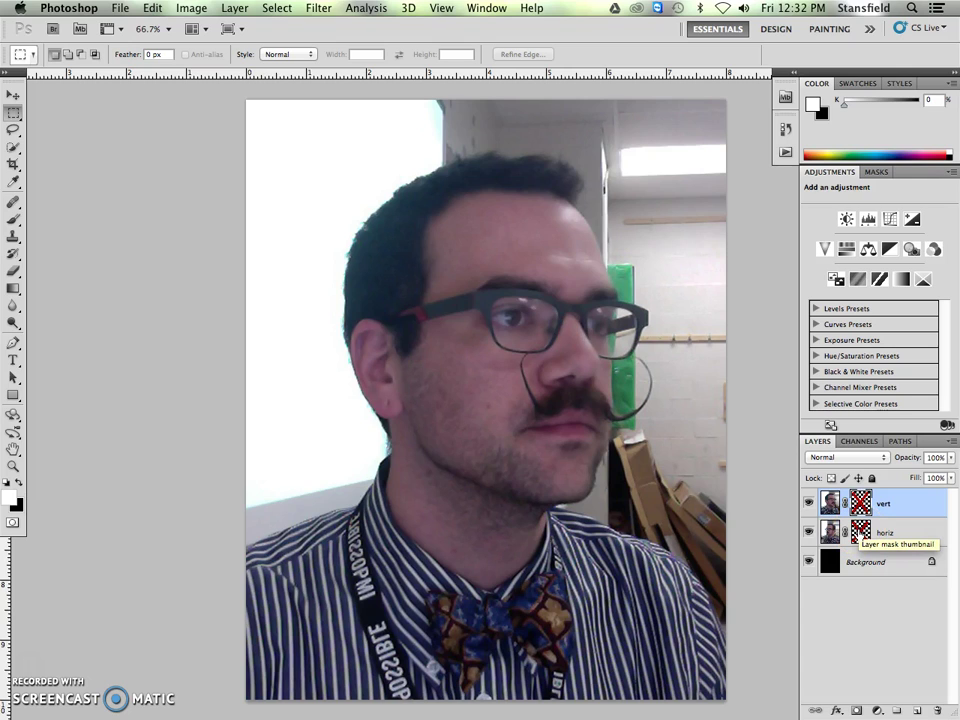
Re-enable the vert layer's mask and browse the Edit menu without choosing a command.
shift+click(860, 503)
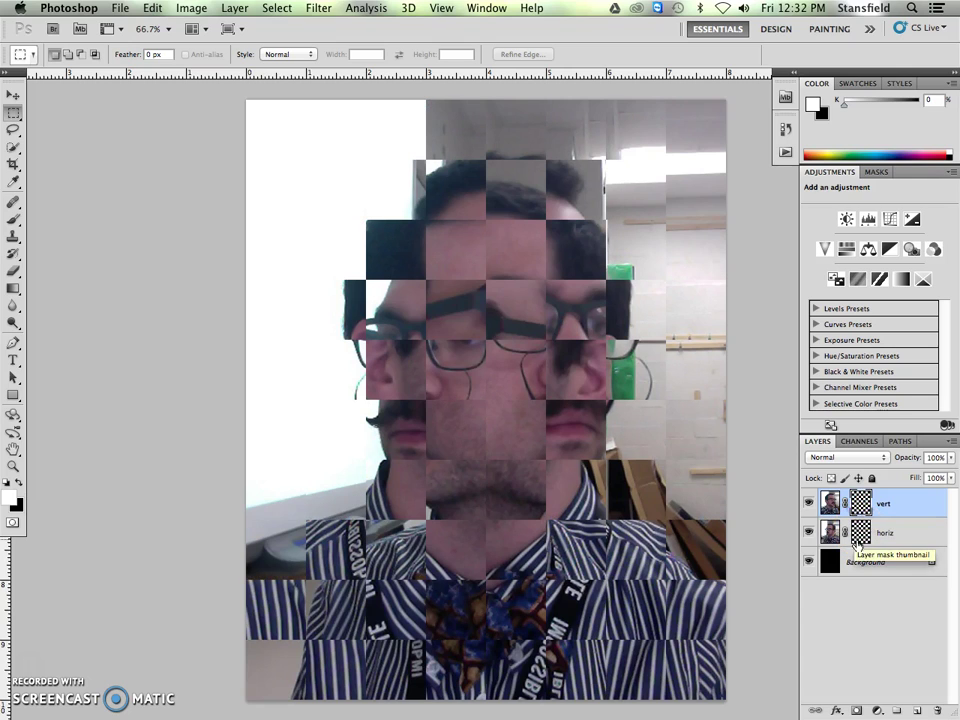
click(861, 504)
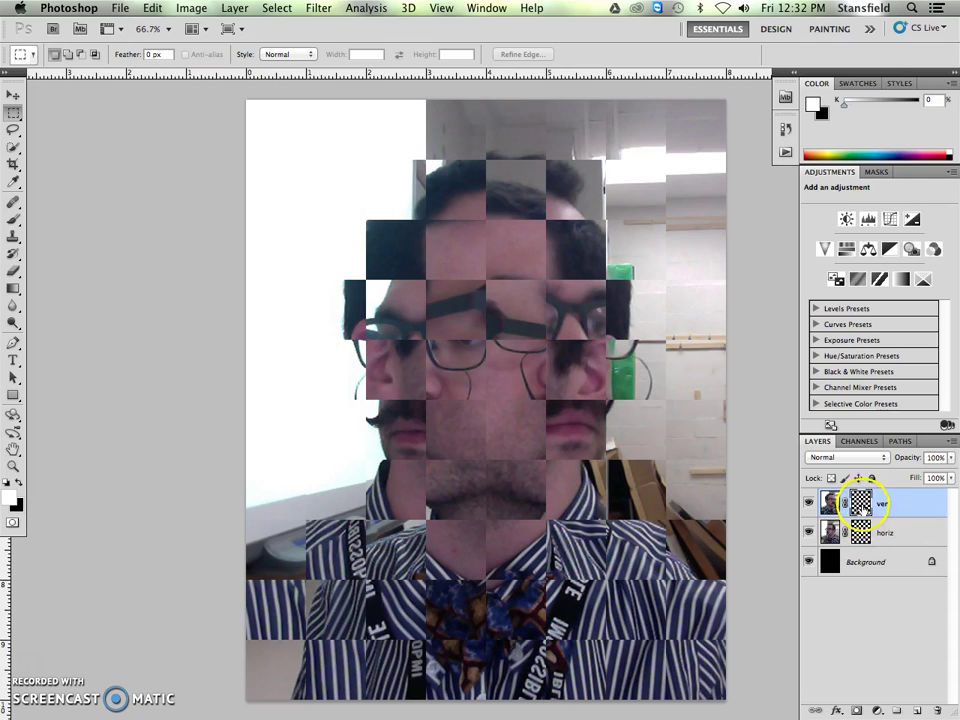
click(853, 628)
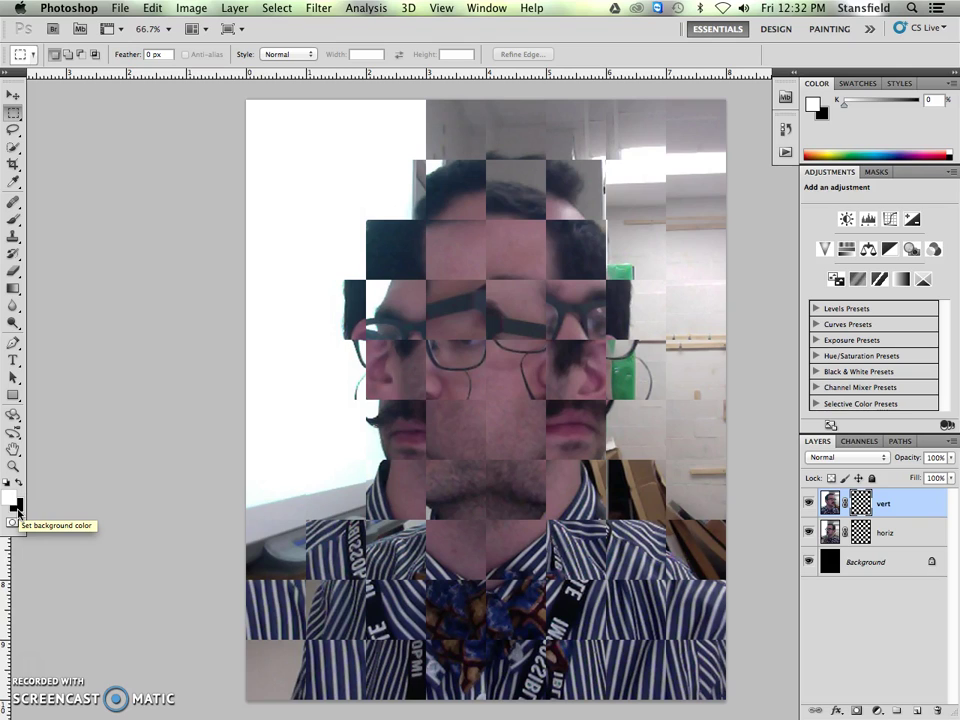
click(153, 9)
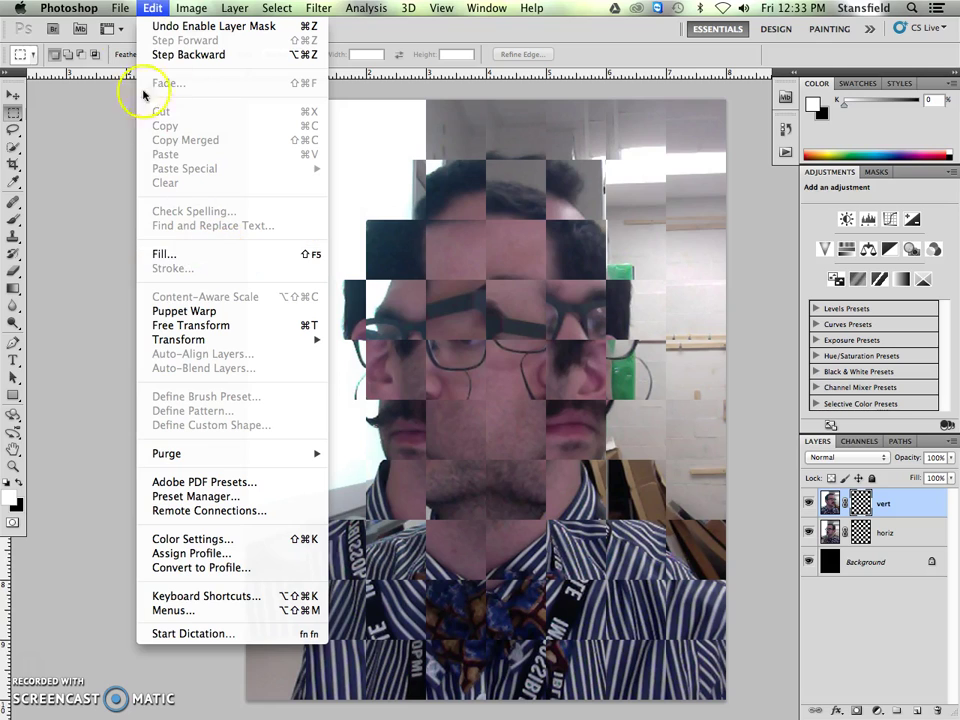
click(182, 203)
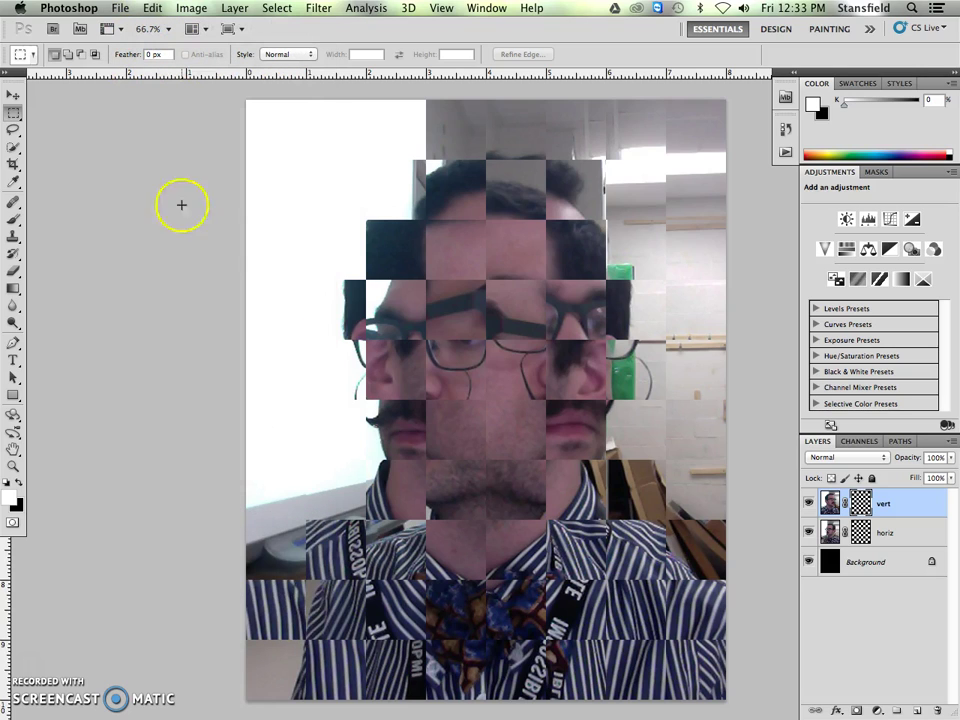
Fill both the vert and horiz layer masks with solid white.
click(861, 504)
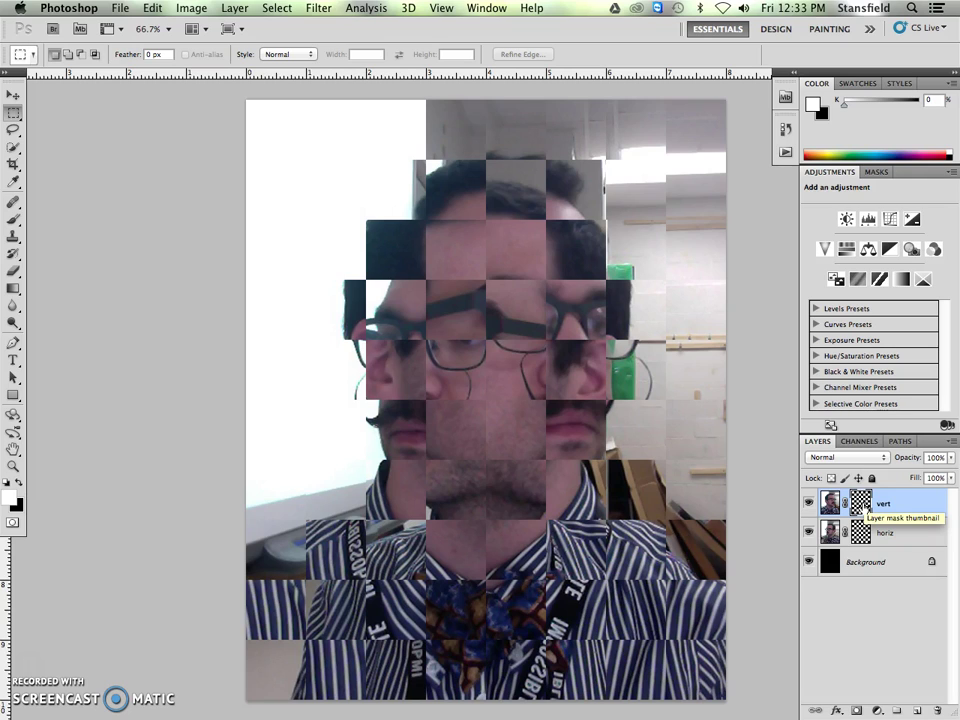
key(alt+BackSpace)
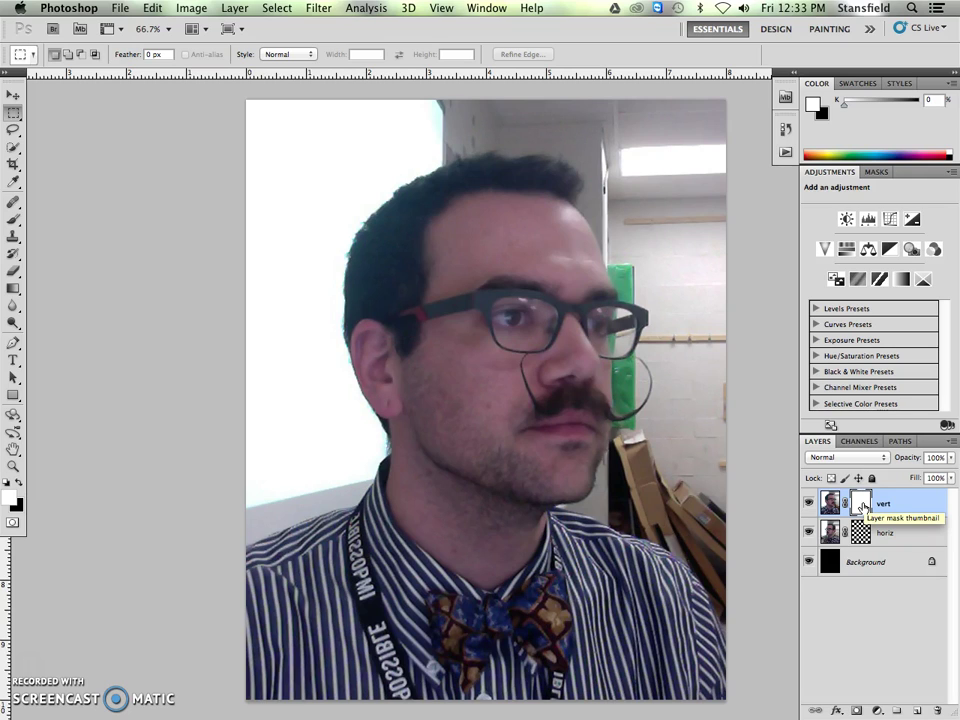
click(862, 532)
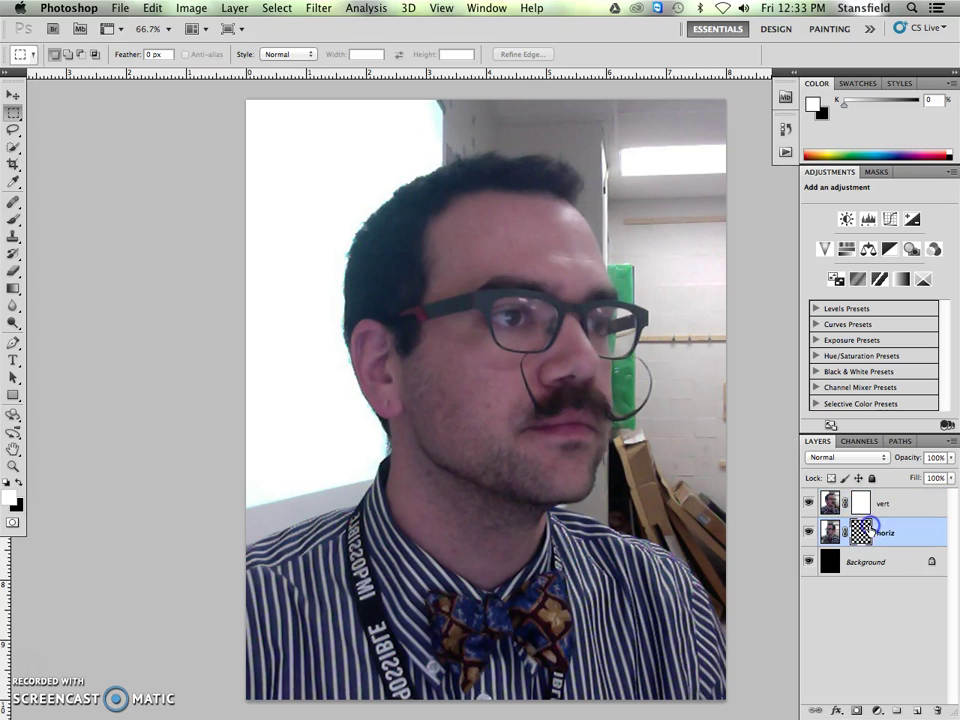
key(alt+BackSpace)
key(super+BackSpace)
key(alt+BackSpace)
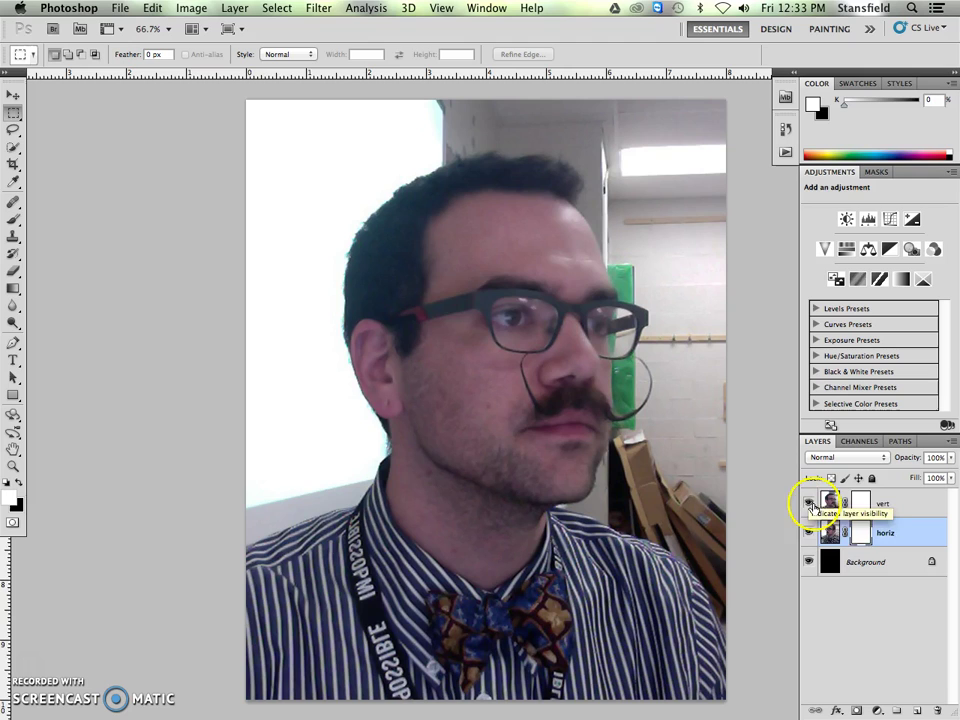
Hide the vert layer and switch to the Rectangular Marquee tool.
click(808, 503)
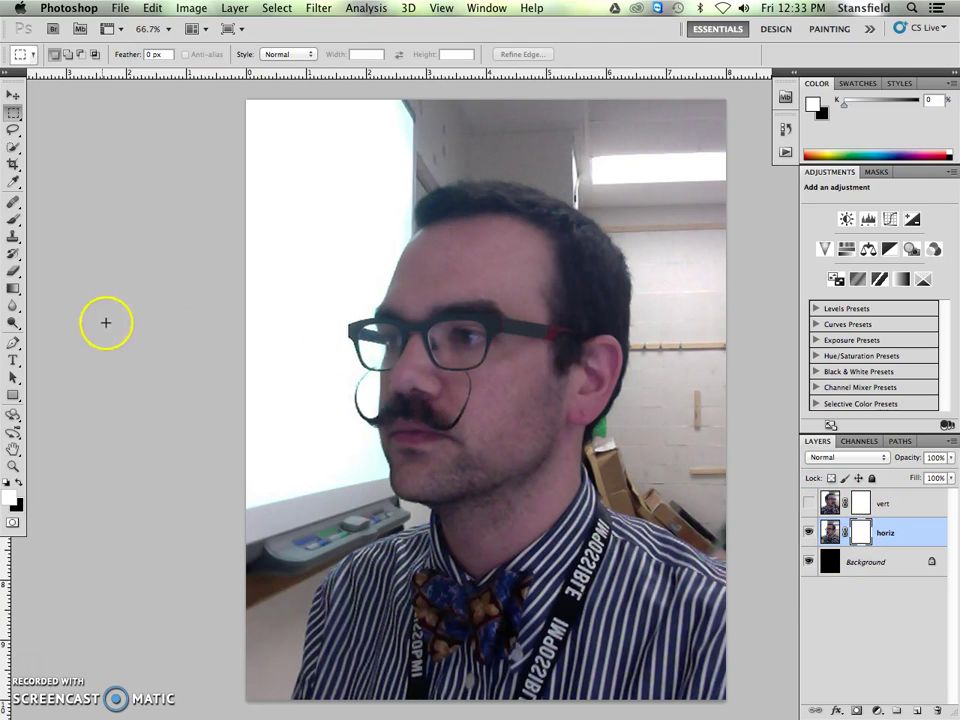
click(13, 112)
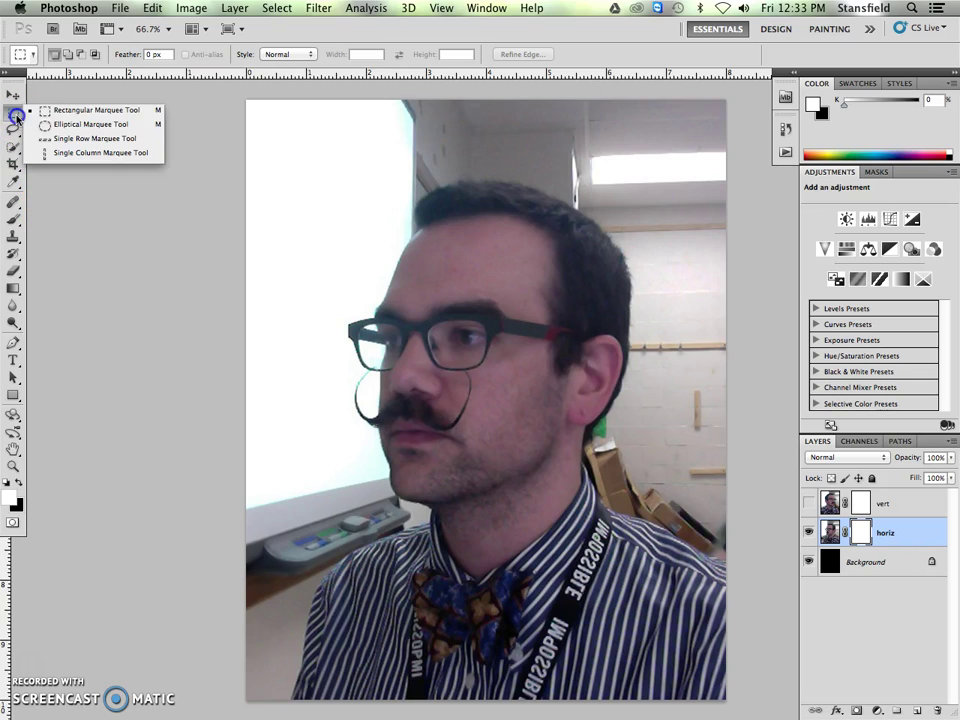
click(67, 112)
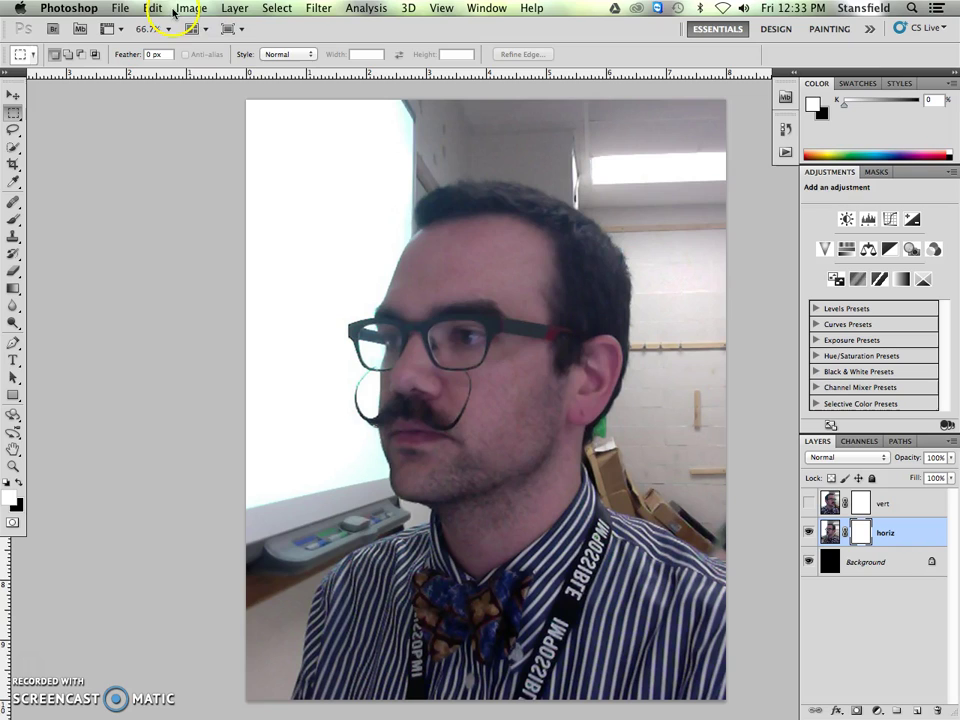
Turn on rulers along the canvas edges from the View menu.
click(440, 8)
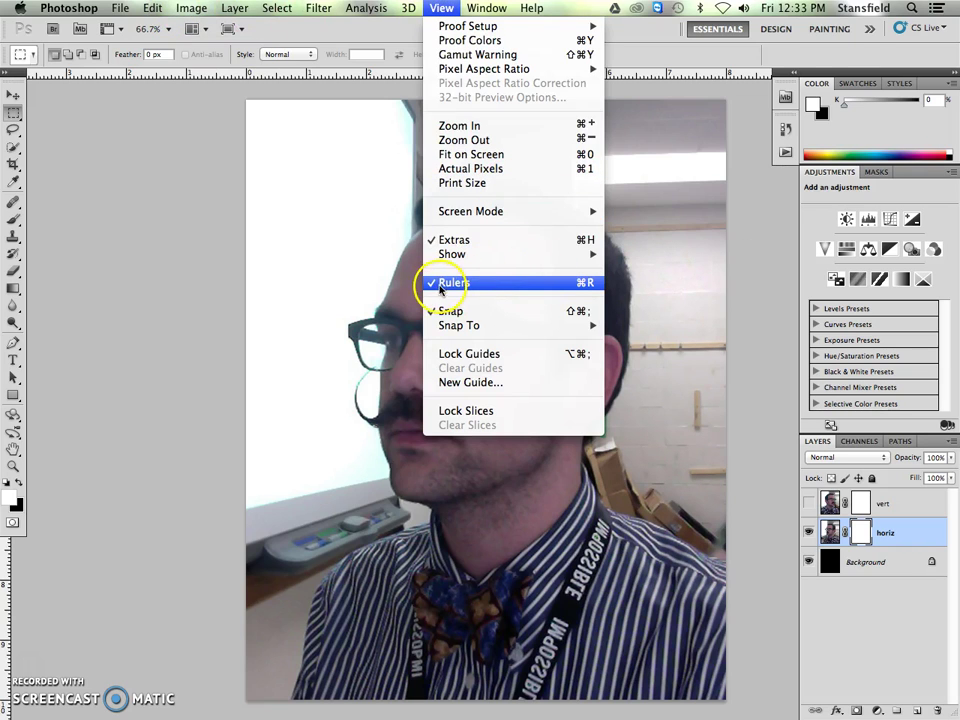
click(563, 281)
click(318, 8)
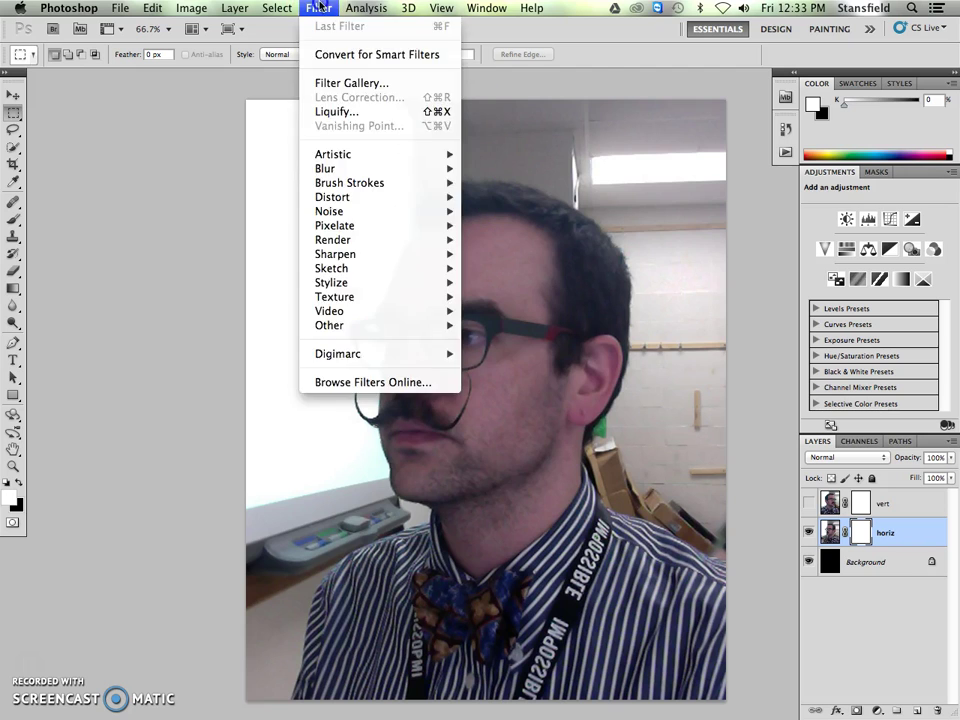
mouse_move(441, 8)
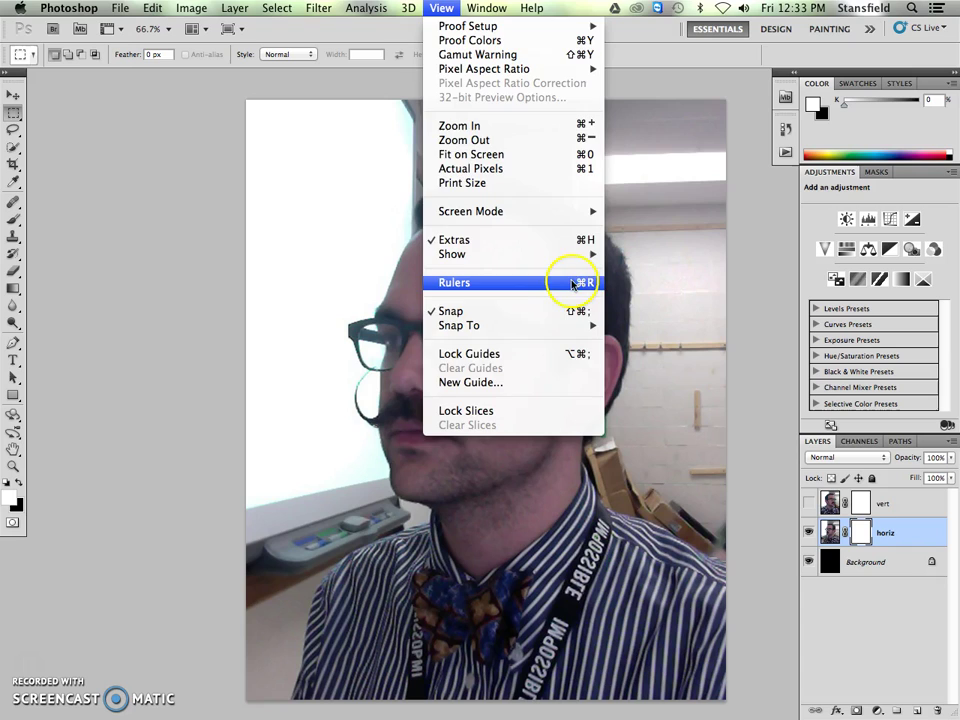
click(572, 284)
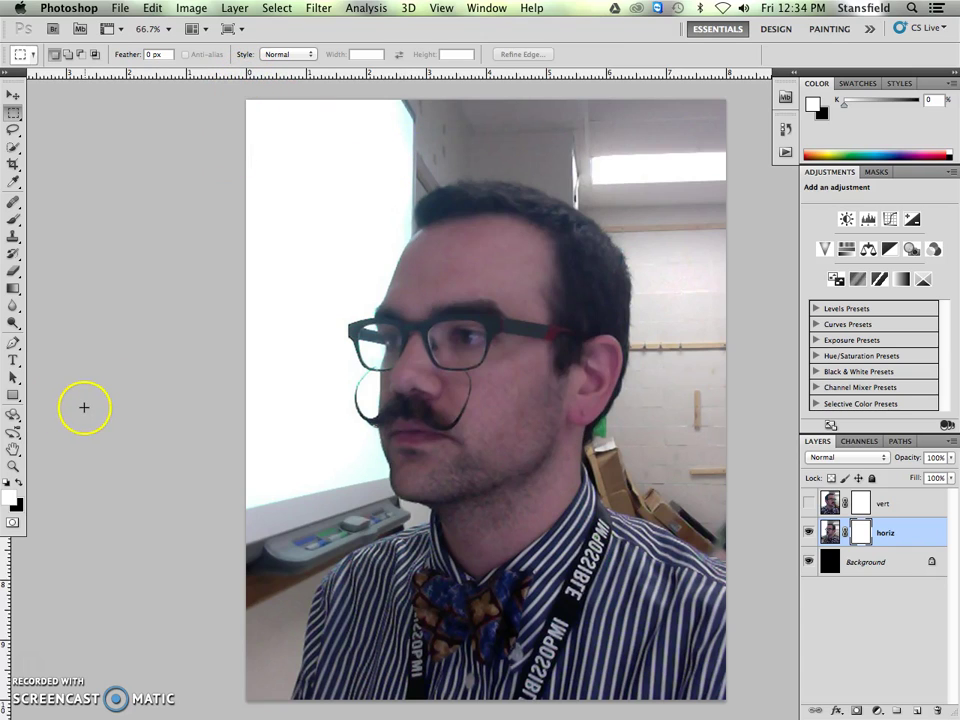
Hide the Tools panel, options bar and side panels with Tab, leaving the canvas and rulers.
key(Tab)
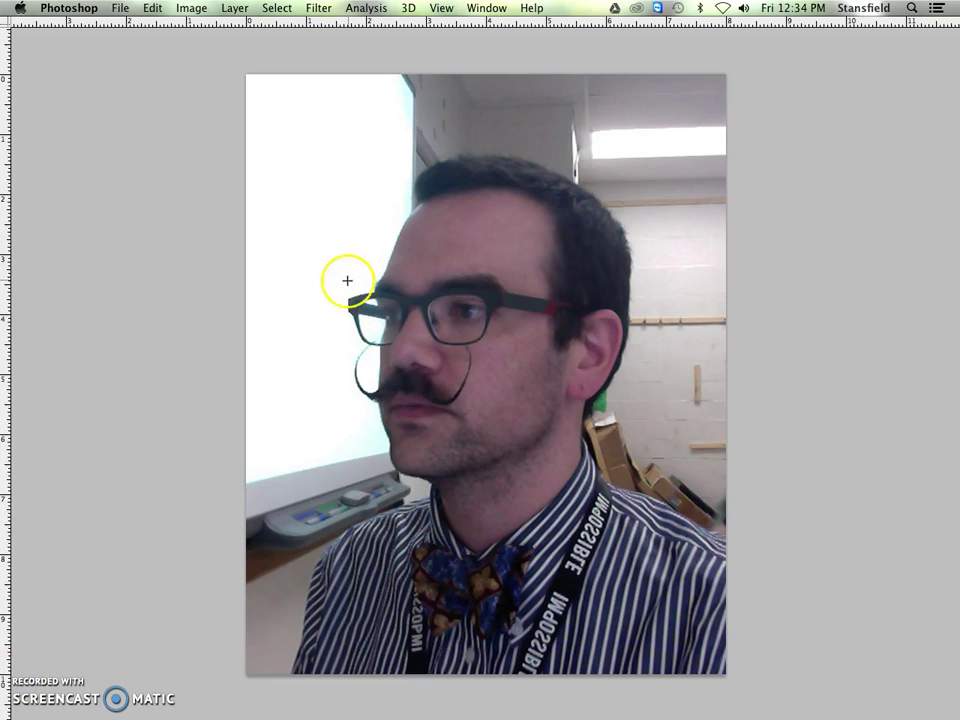
click(369, 137)
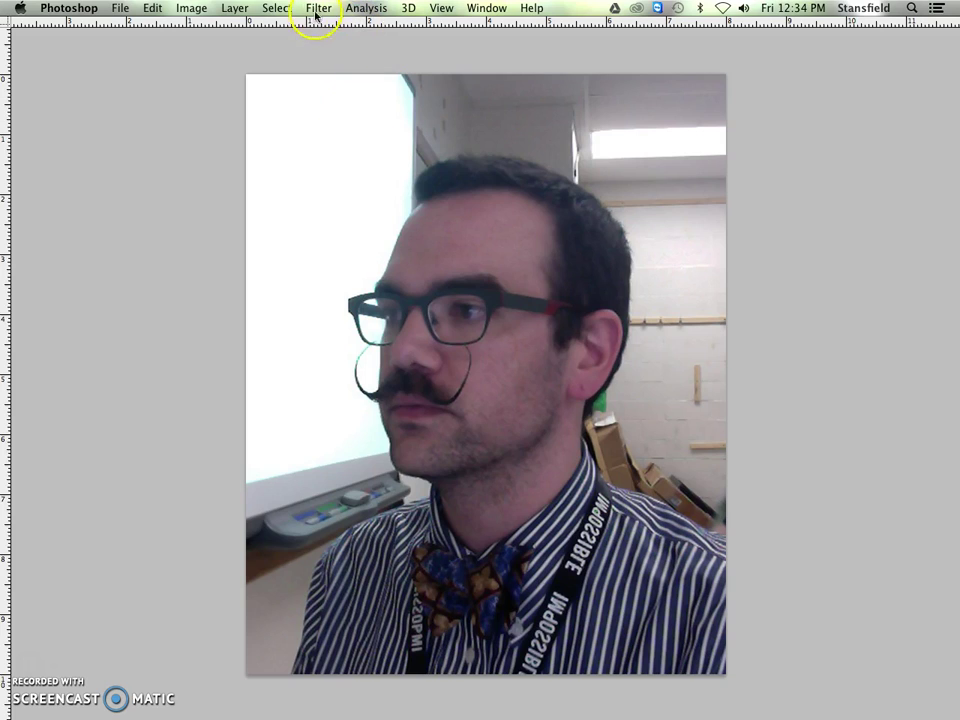
Overlay a grid on the portrait via View > Show > Grid and restore the panels.
click(440, 9)
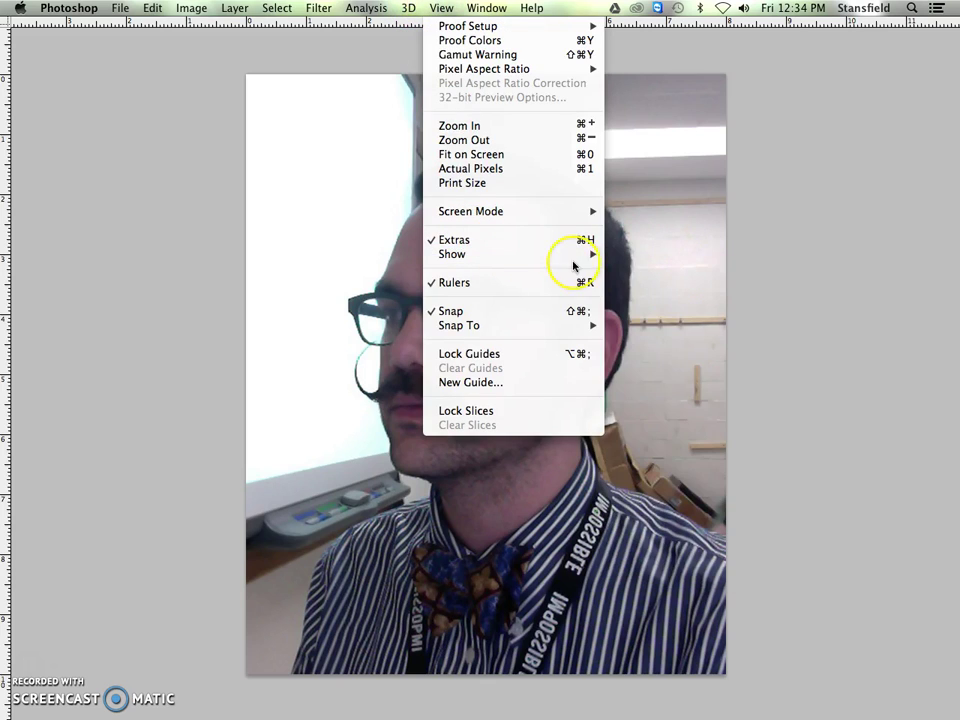
mouse_move(574, 258)
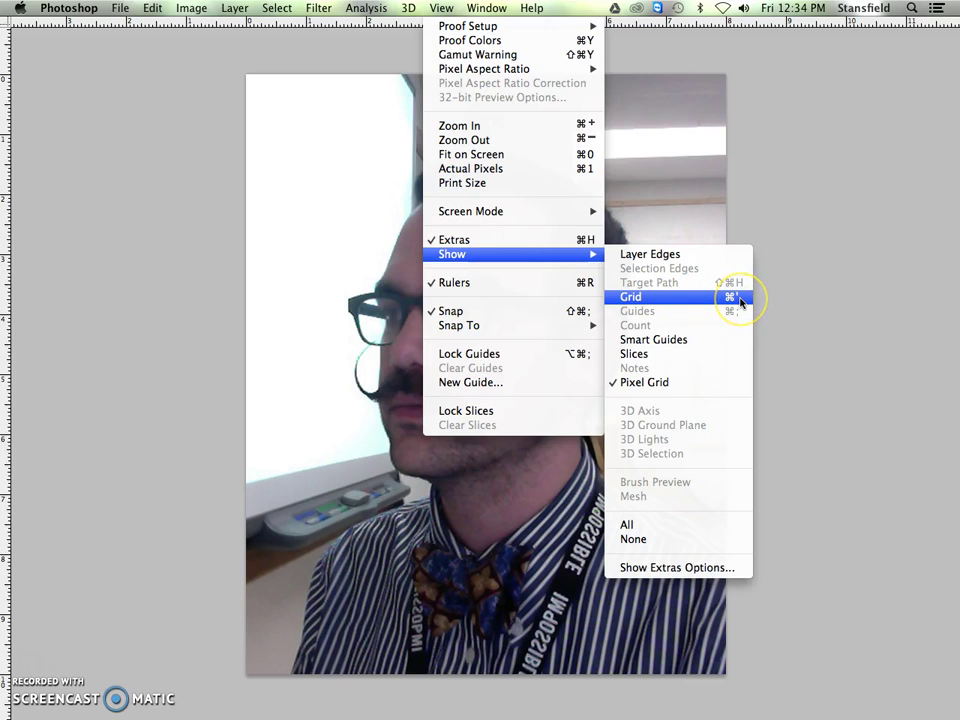
click(741, 300)
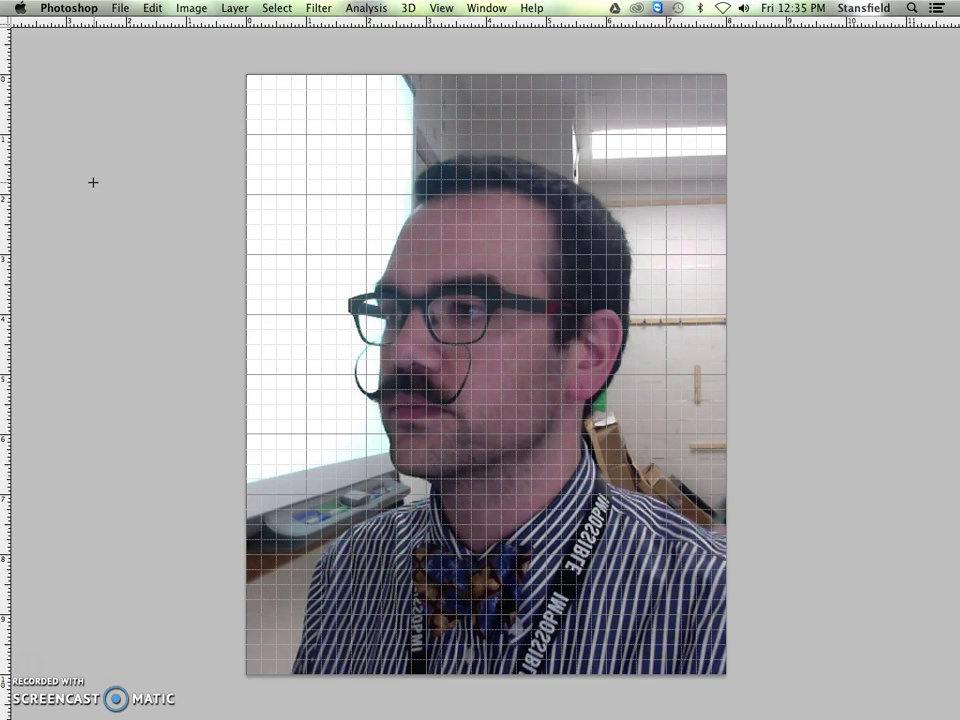
key(Tab)
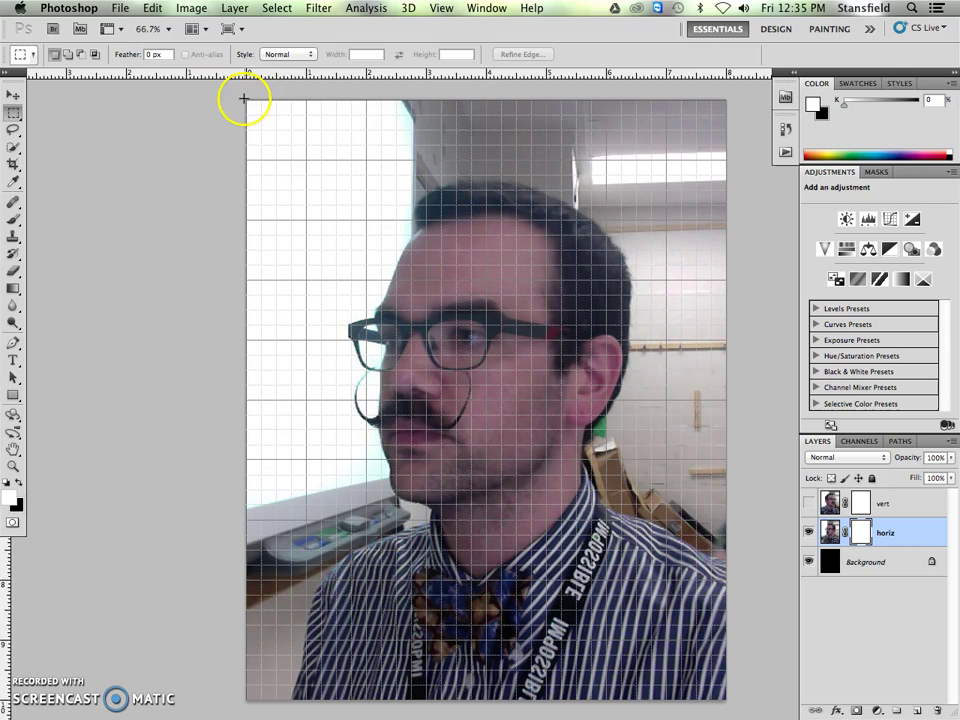
Fit the image in the window and select a one-grid-row band across the top.
click(251, 139)
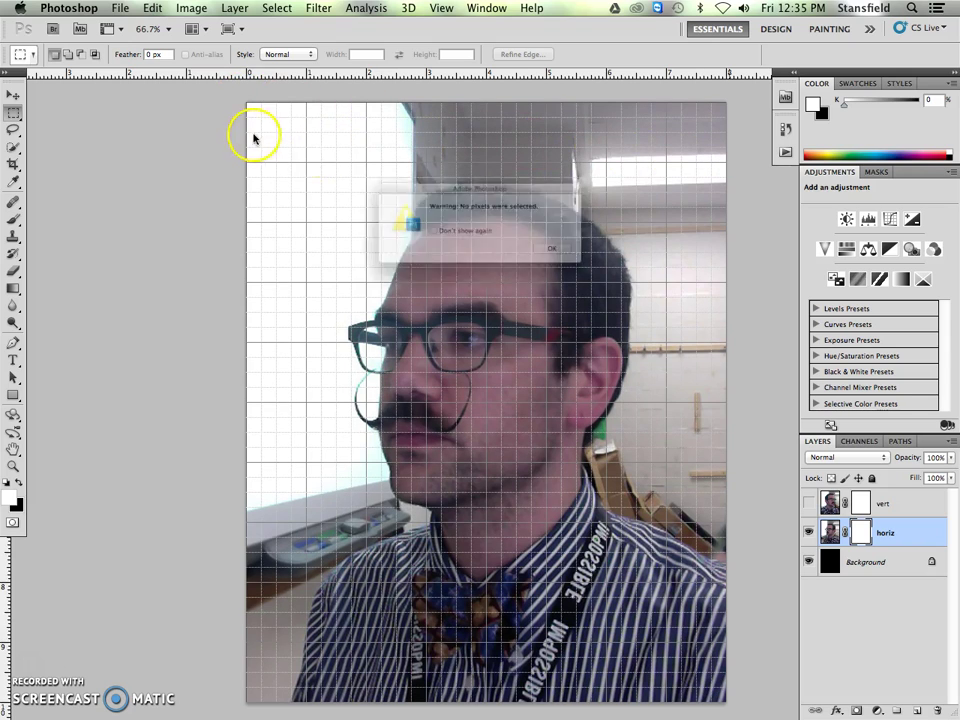
click(589, 257)
scroll(509, 246, up, 5)
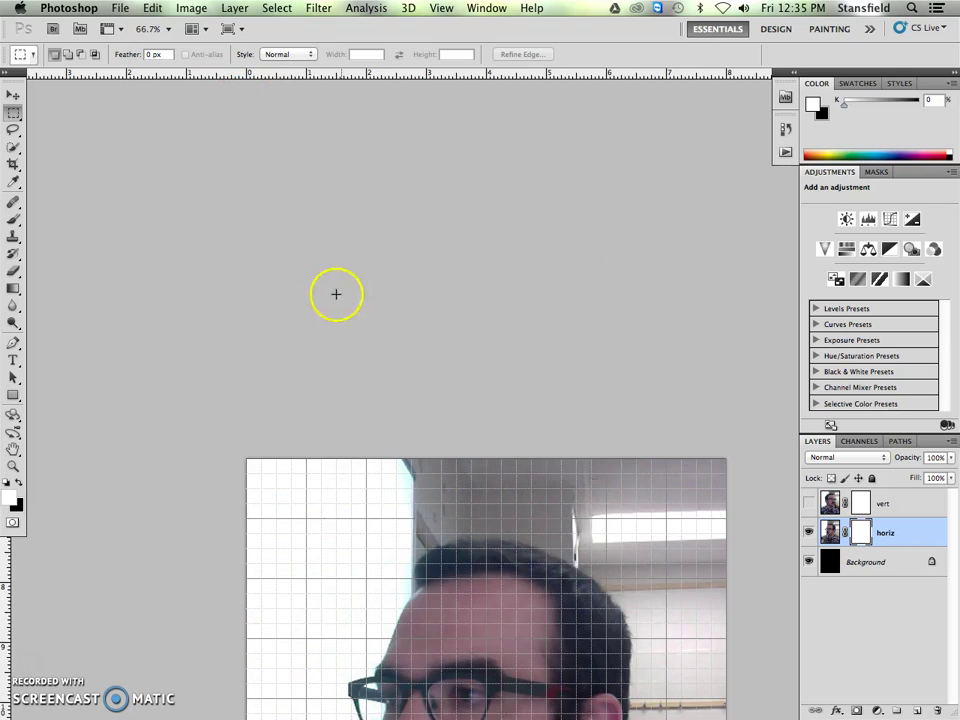
key(super+0)
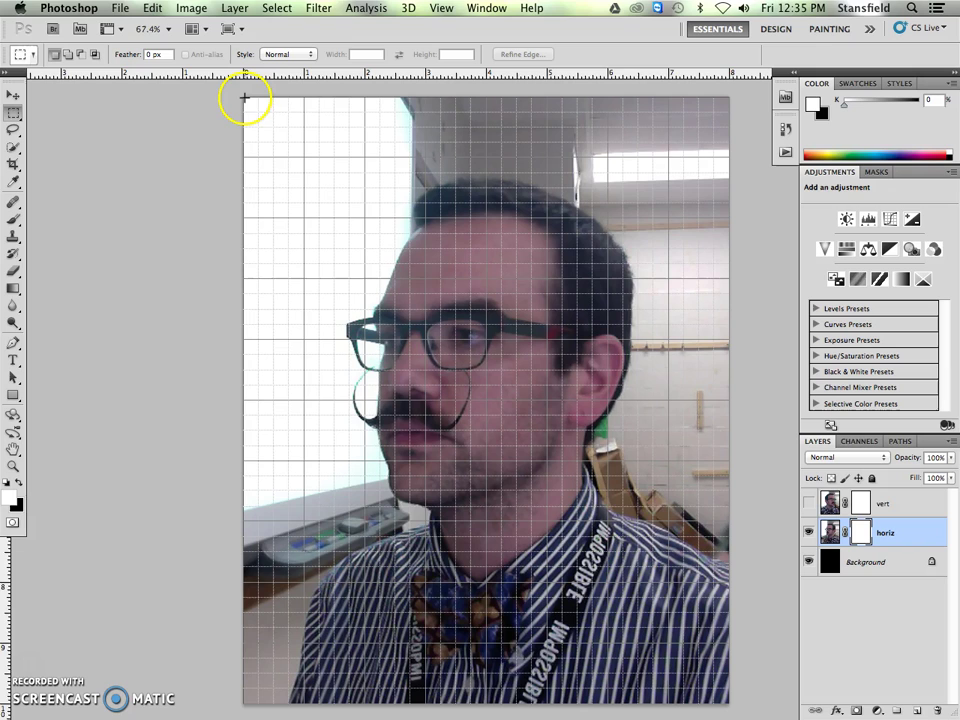
drag(245, 97, 533, 160)
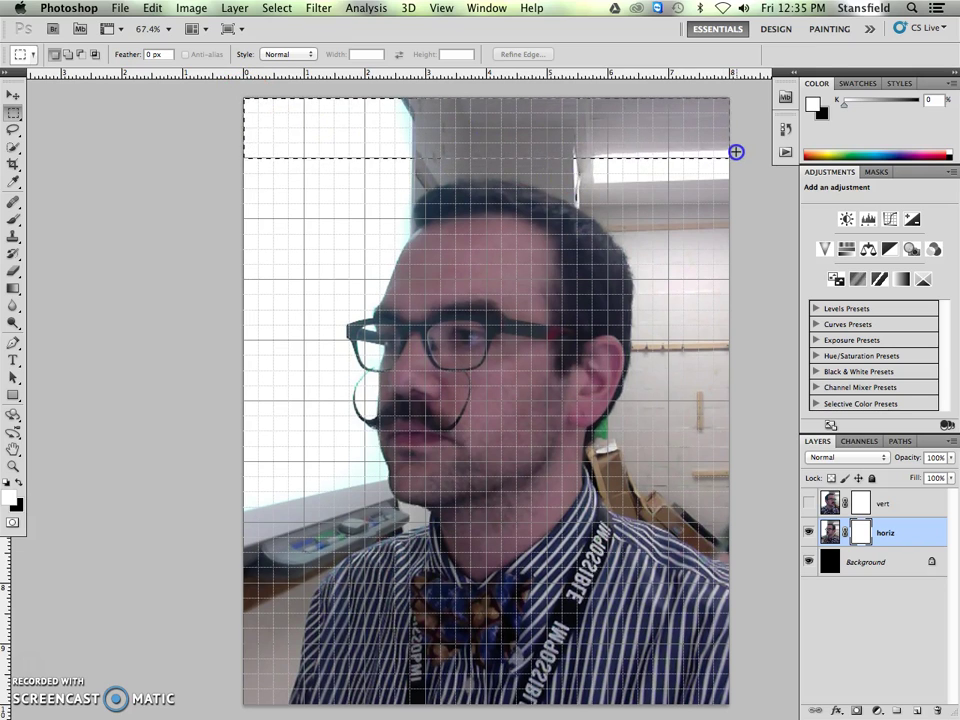
drag(736, 150, 735, 152)
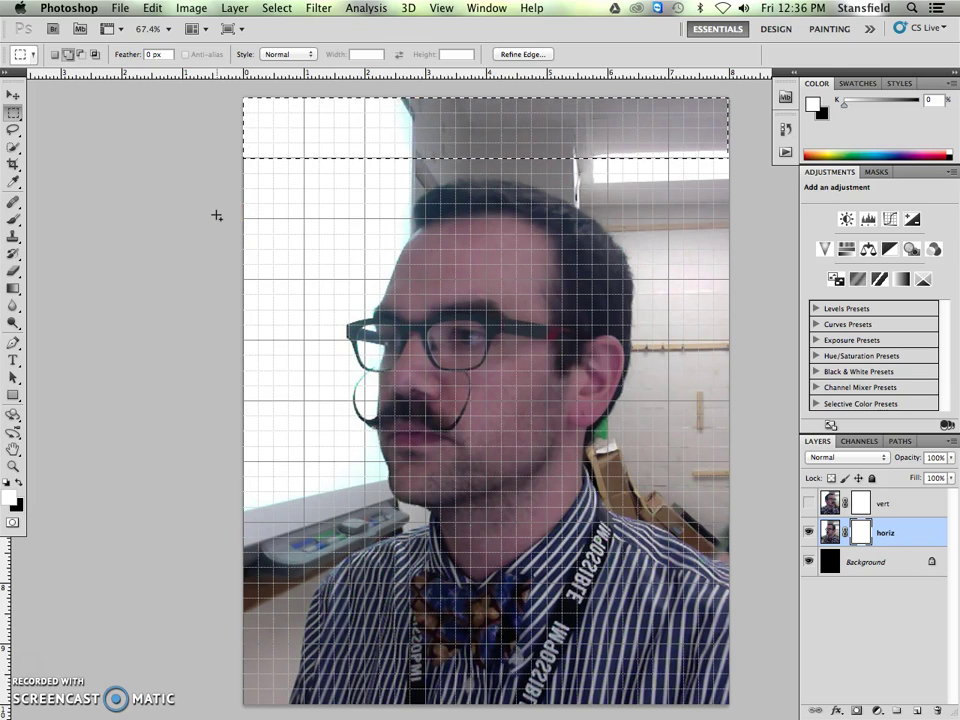
Add four more alternating full-width bands down to the bottom edge of the photo.
drag(246, 221, 679, 274)
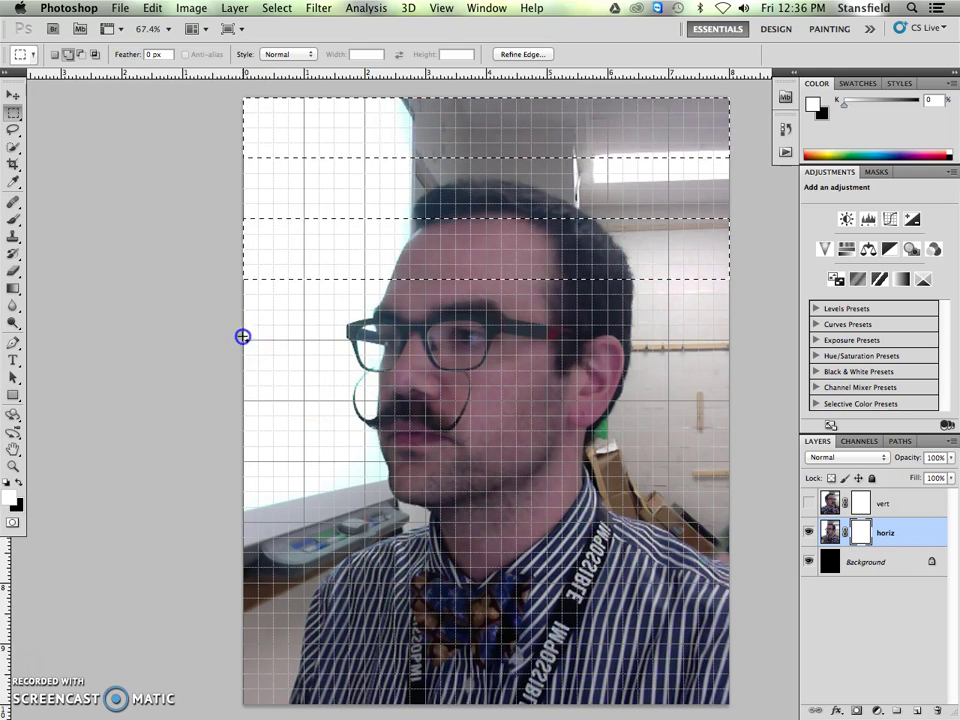
drag(243, 339, 741, 404)
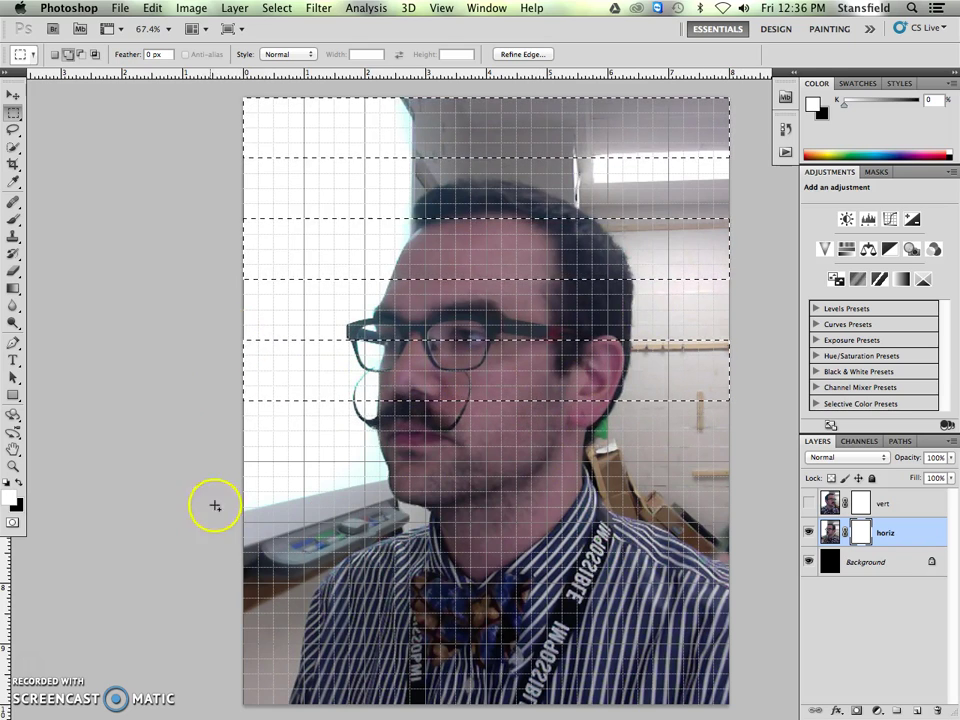
drag(242, 463, 693, 501)
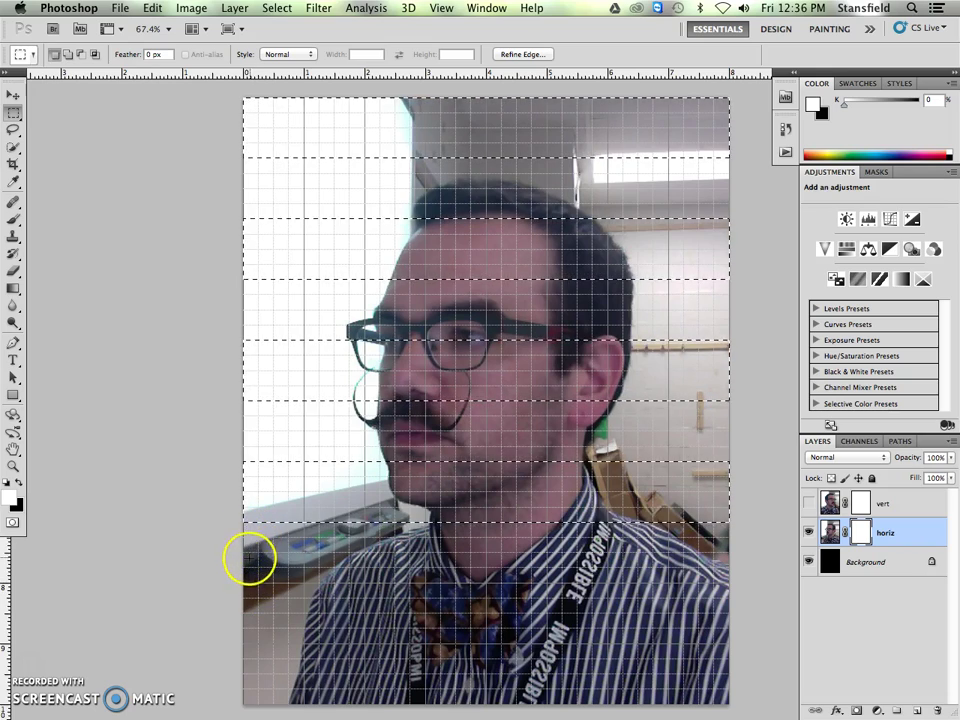
drag(246, 587, 702, 648)
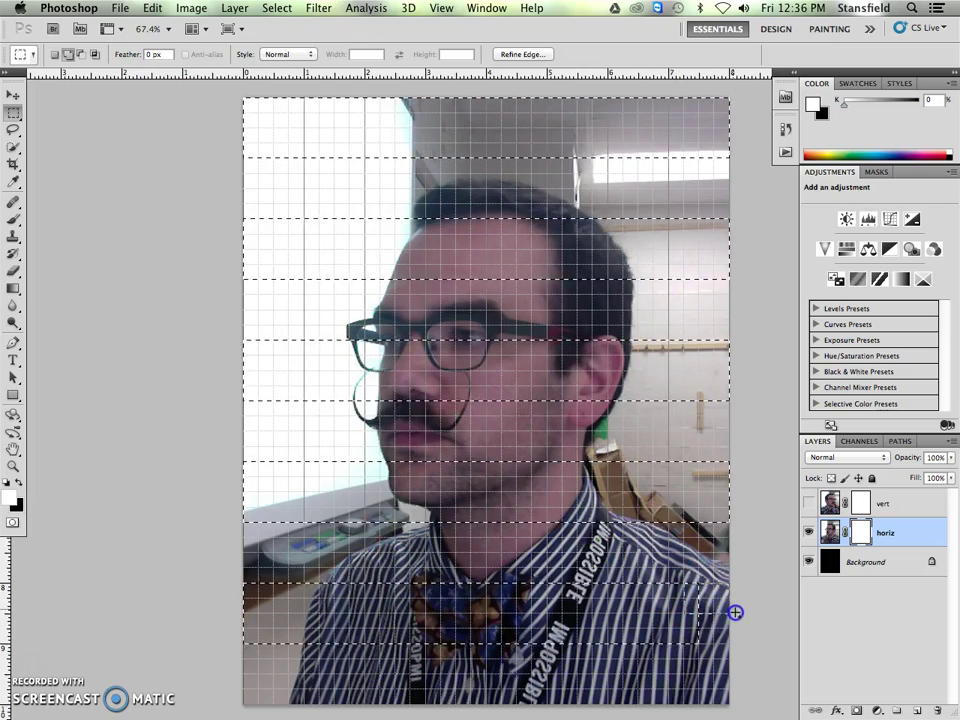
drag(737, 639, 737, 639)
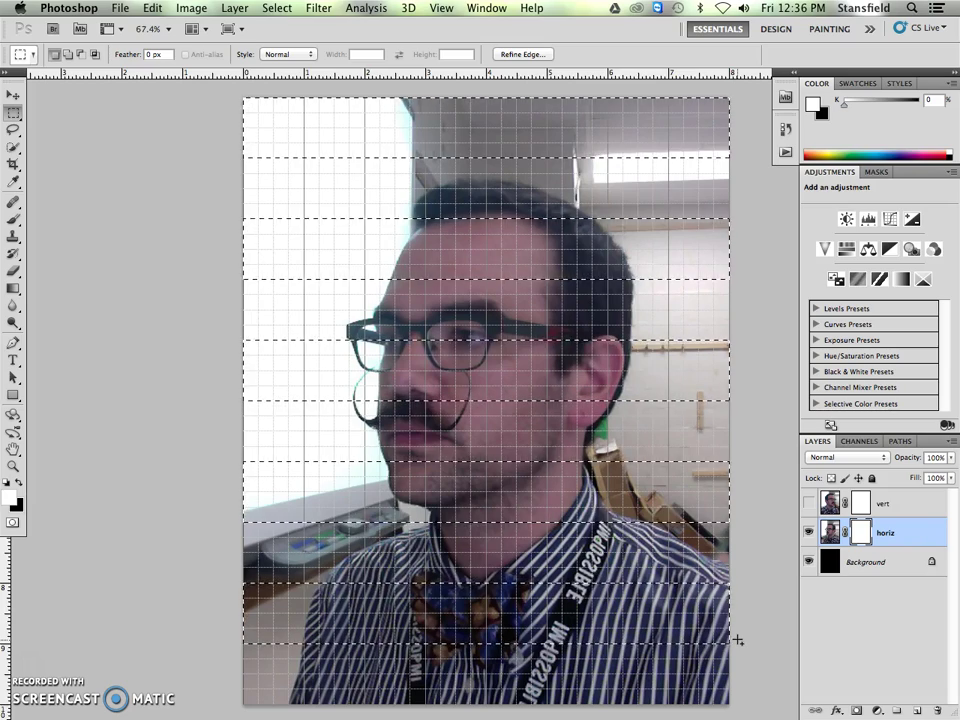
click(668, 597)
Zoom out to 50% and hide the panels to see the whole photo.
scroll(332, 182, up, 10)
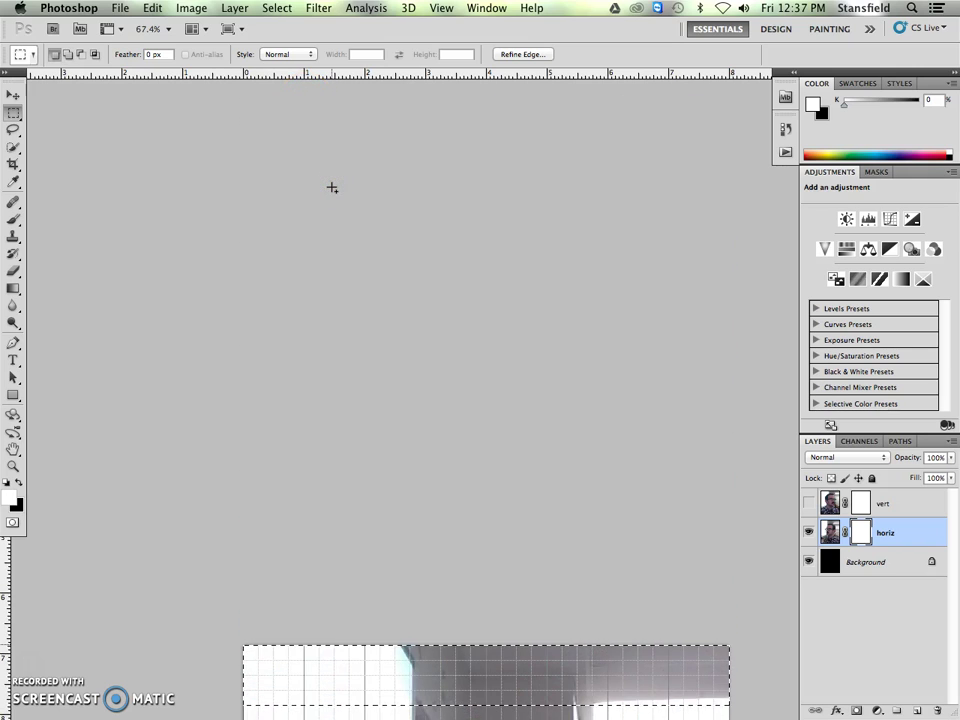
key(super+minus)
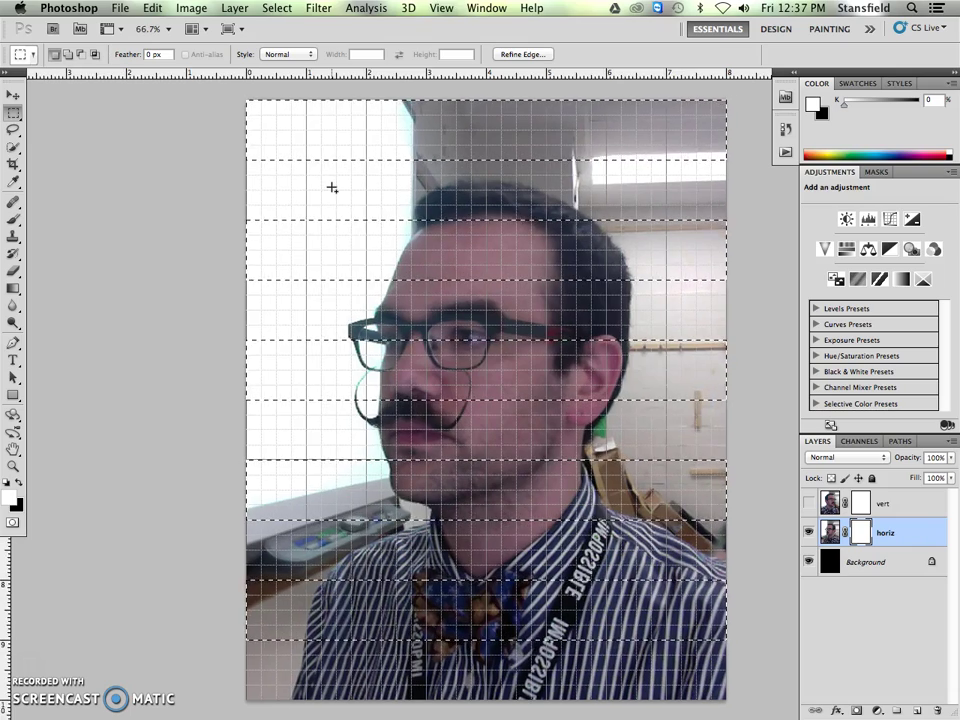
key(super+minus)
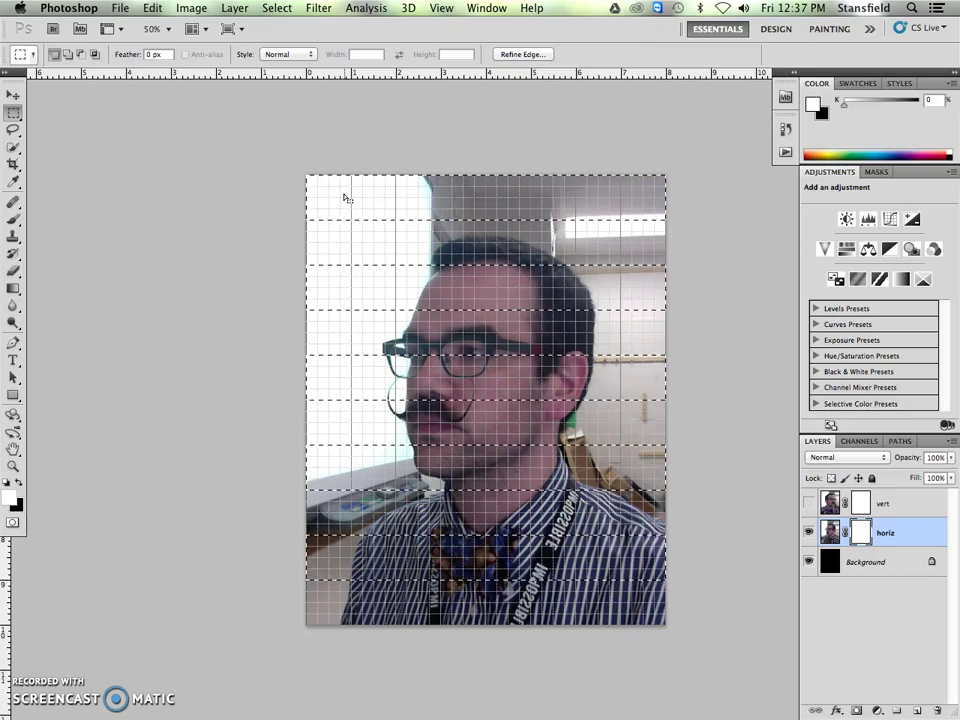
key(Tab)
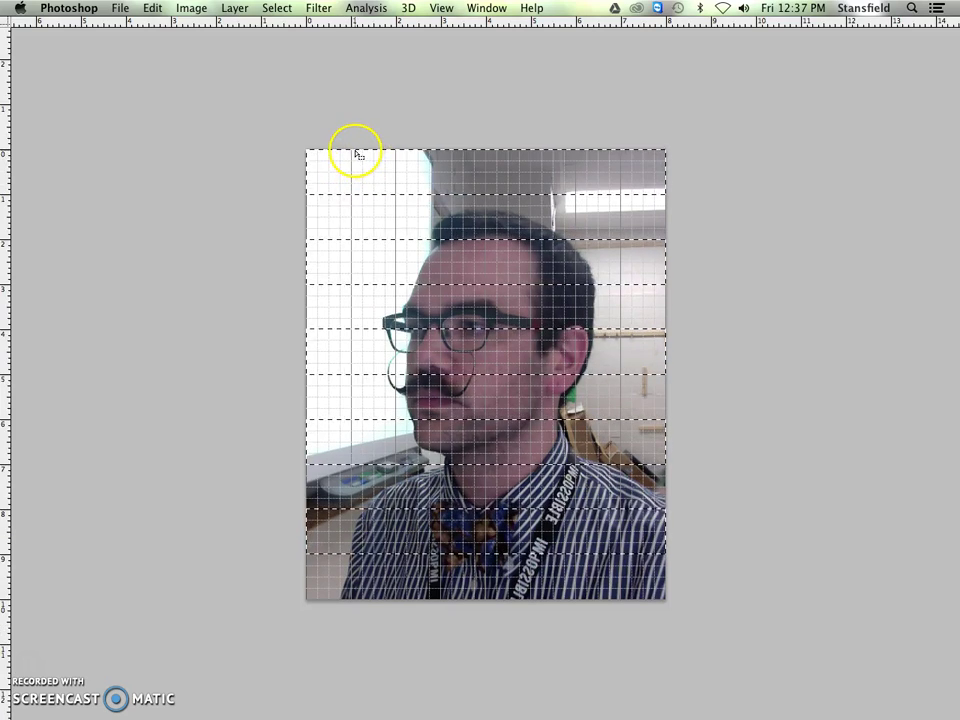
Combine the band selection with vertical grid columns to form a checkerboard of squares.
shift+click(350, 147)
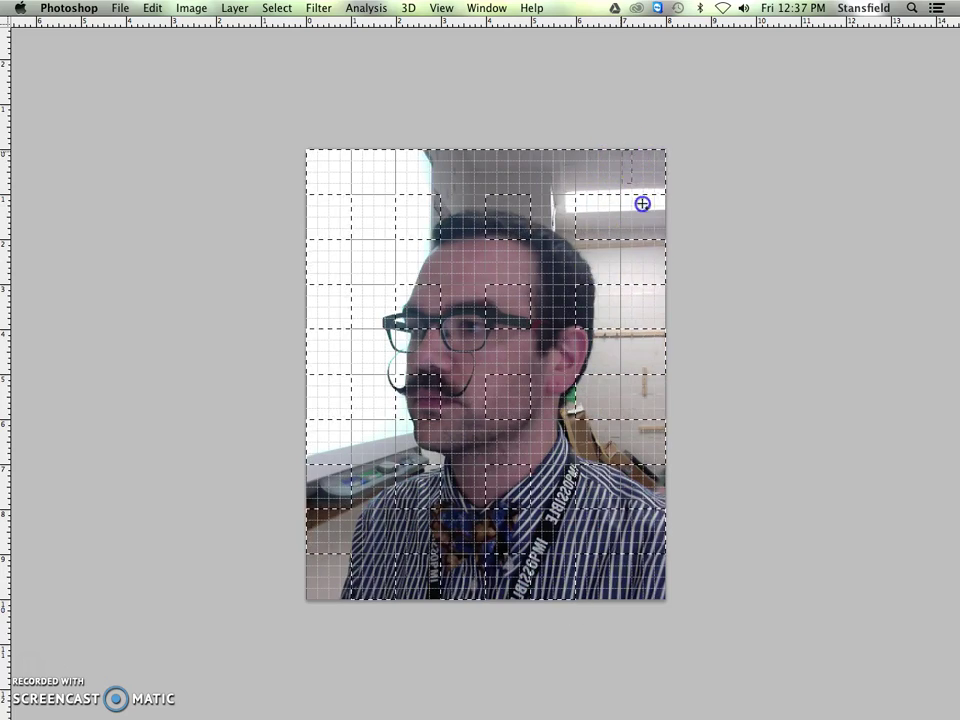
click(645, 396)
click(461, 314)
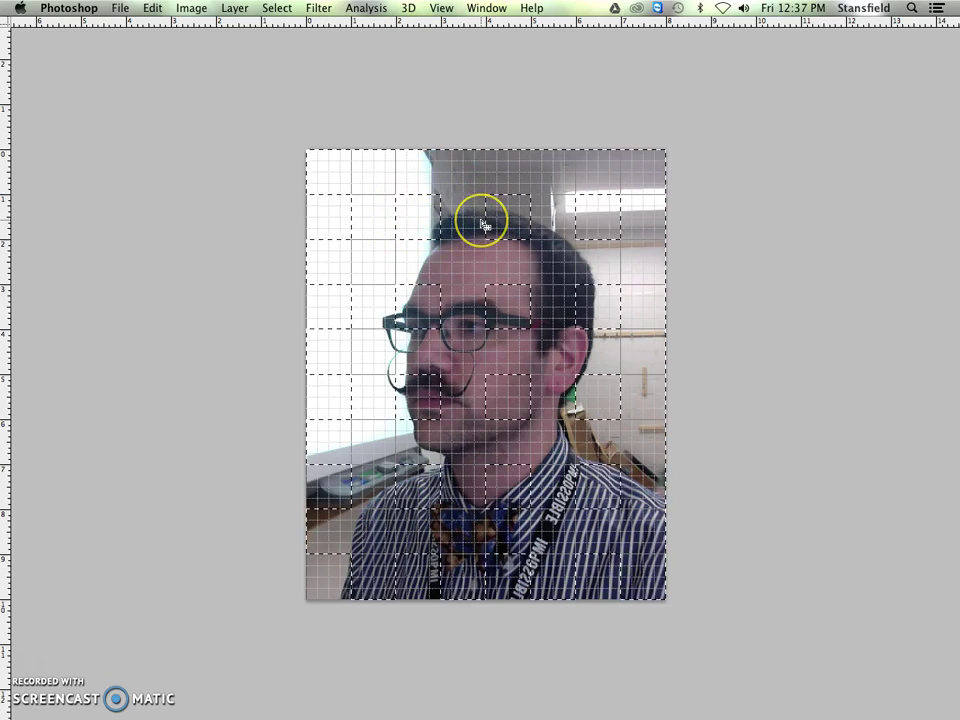
click(509, 218)
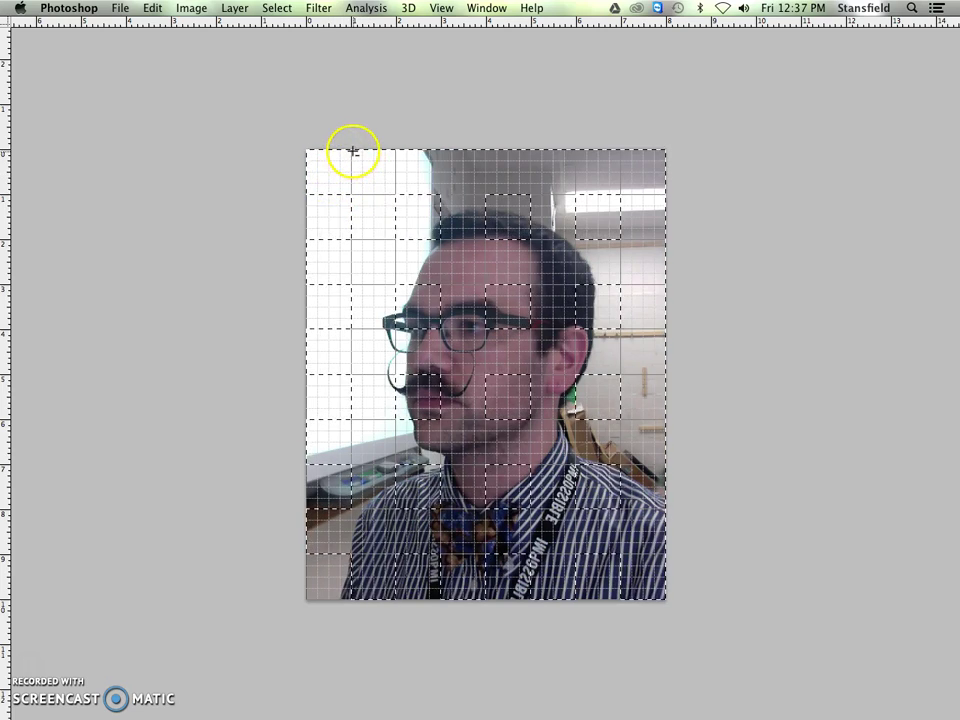
drag(373, 174, 393, 191)
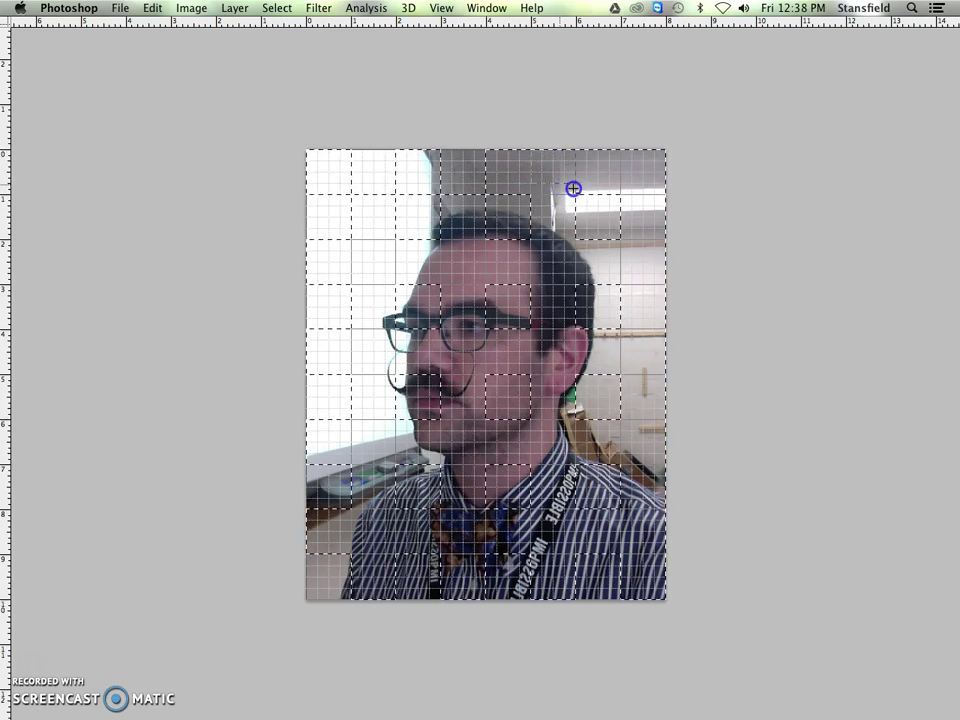
drag(640, 170, 661, 191)
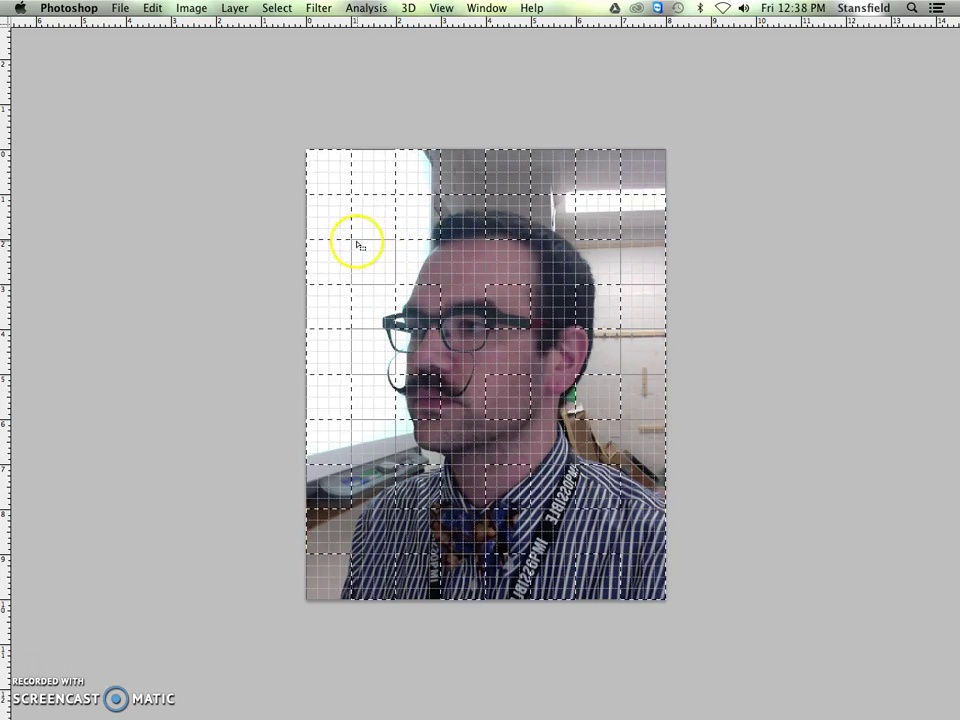
drag(351, 240, 396, 285)
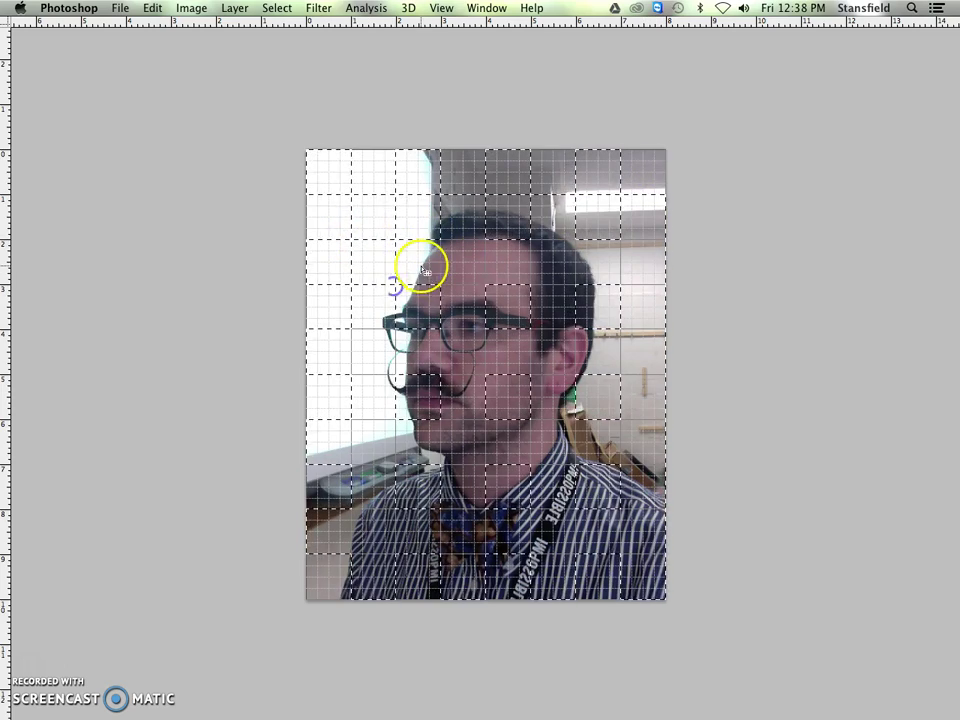
drag(472, 272, 485, 285)
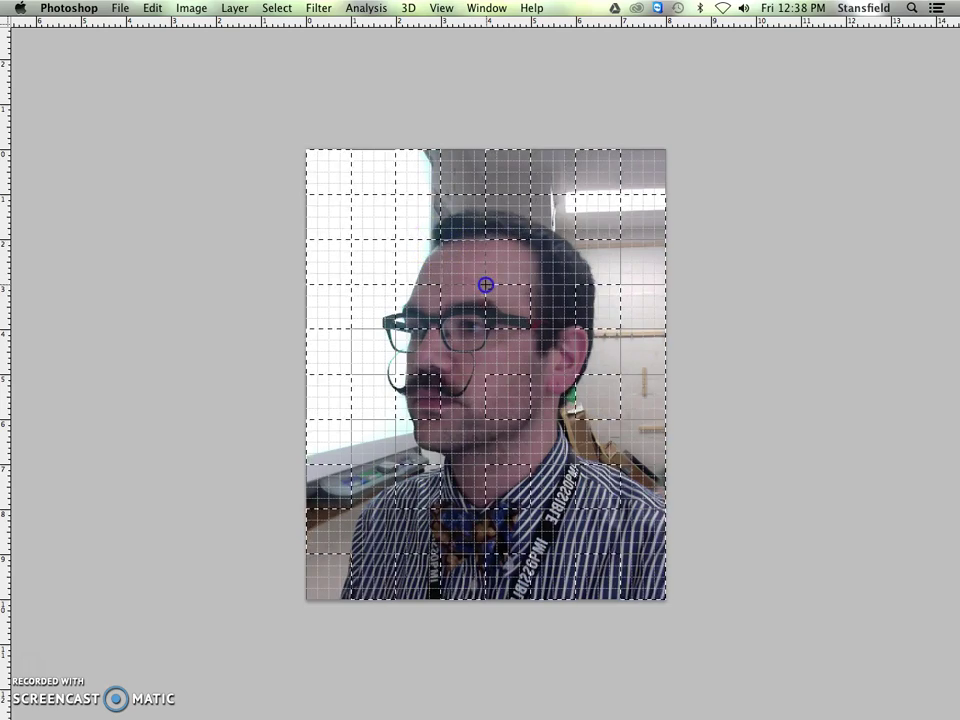
mouse_move(573, 284)
mouse_down()
mouse_move(600, 262)
mouse_move(636, 259)
mouse_move(671, 280)
mouse_up()
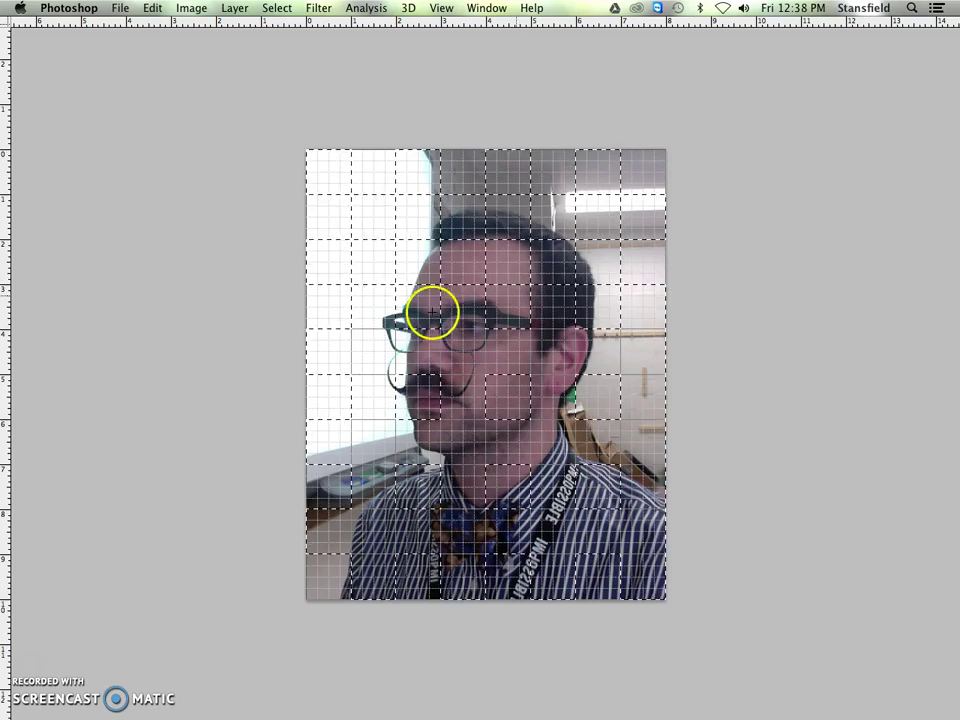
drag(400, 373, 397, 374)
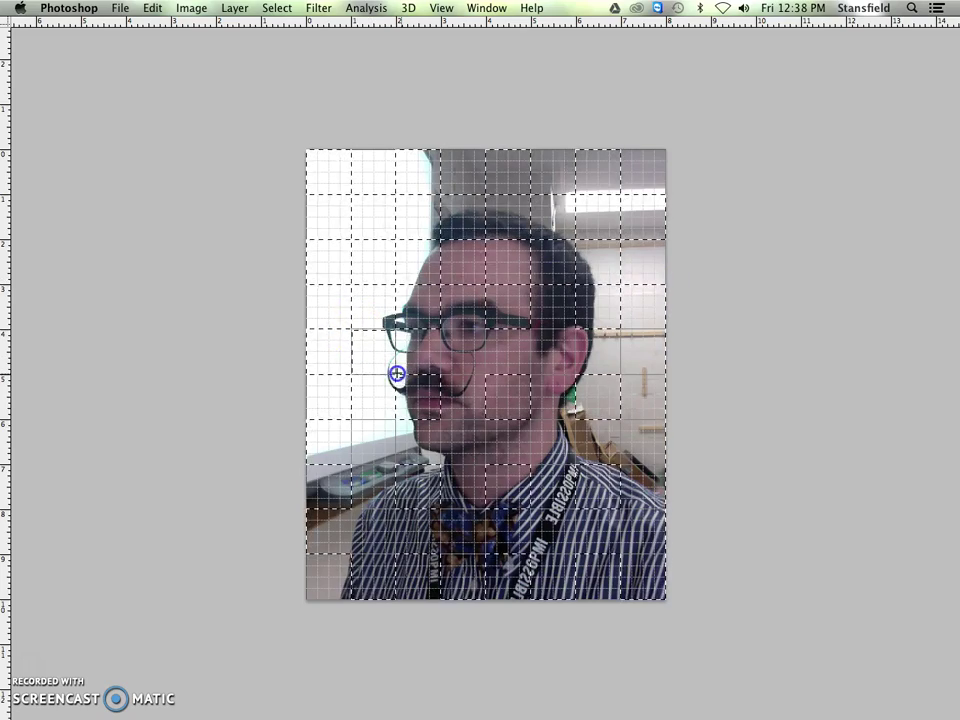
drag(455, 348, 490, 368)
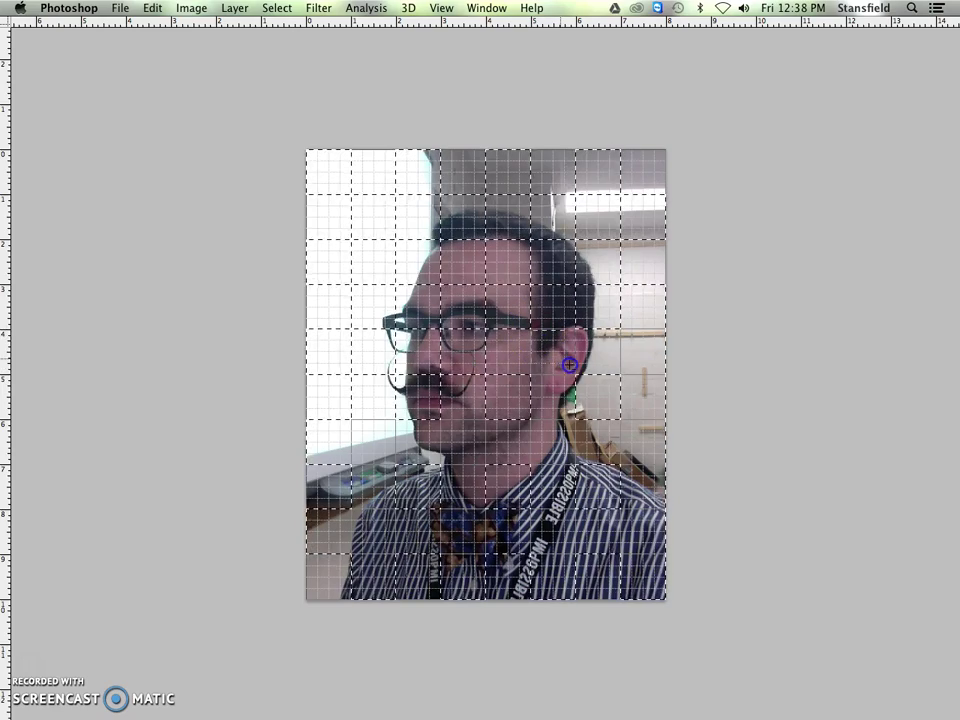
mouse_move(569, 365)
mouse_down()
mouse_move(579, 381)
mouse_move(652, 342)
mouse_move(619, 328)
mouse_move(660, 369)
mouse_up()
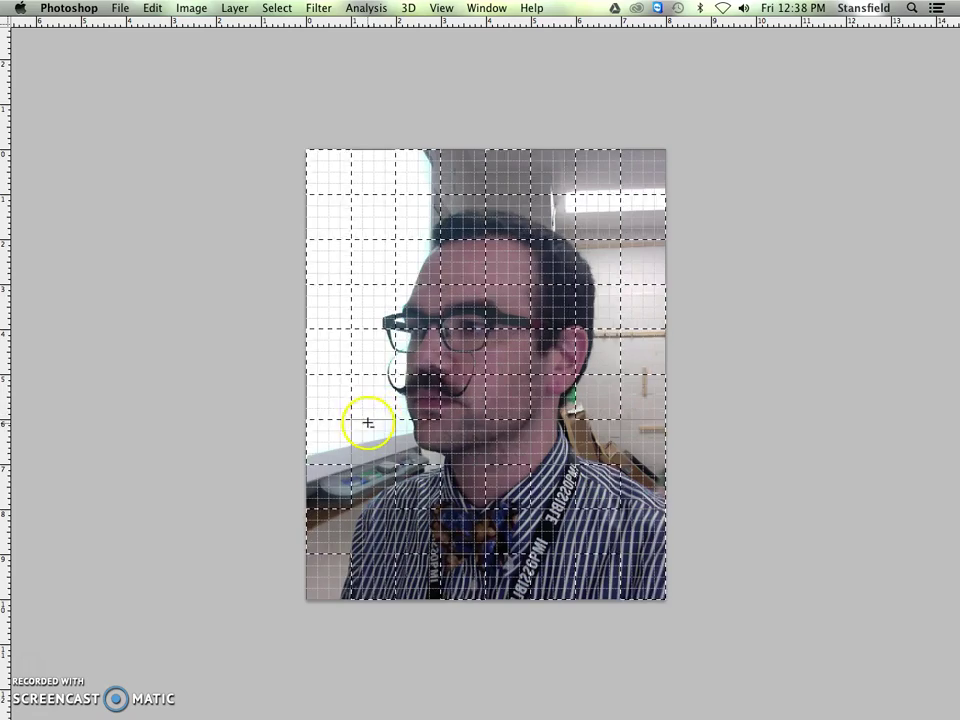
drag(385, 465, 392, 461)
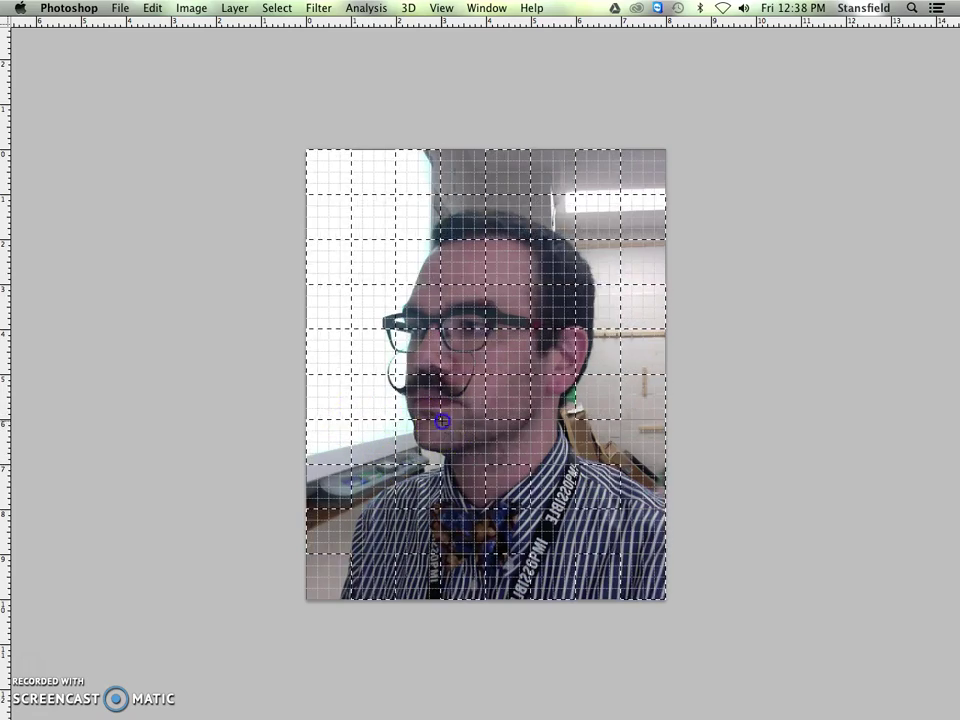
drag(442, 421, 493, 467)
click(532, 422)
drag(565, 459, 585, 448)
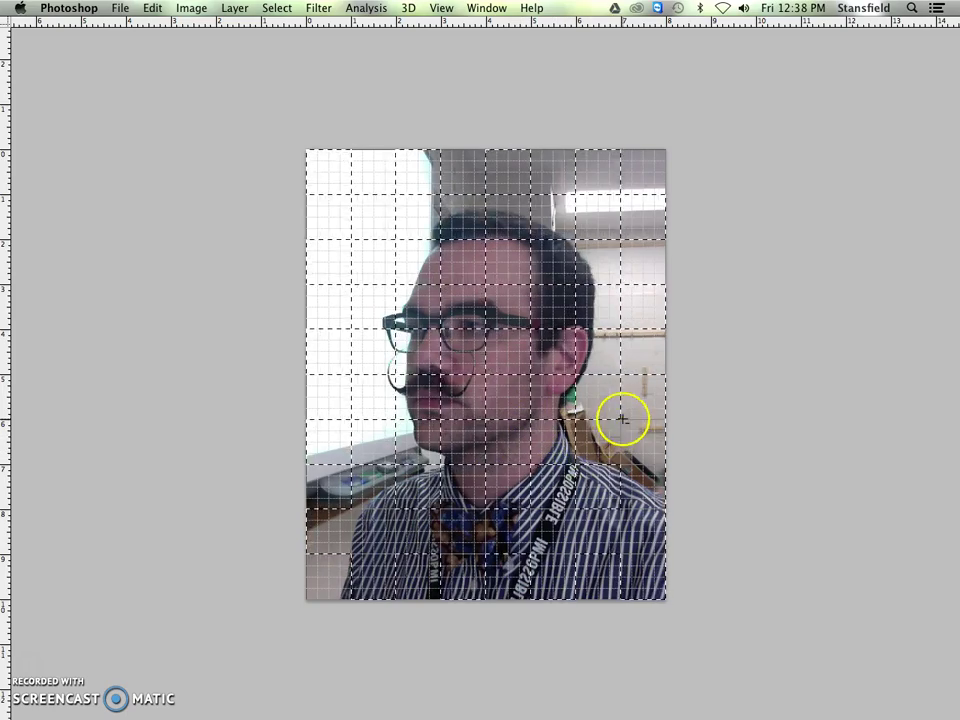
click(666, 460)
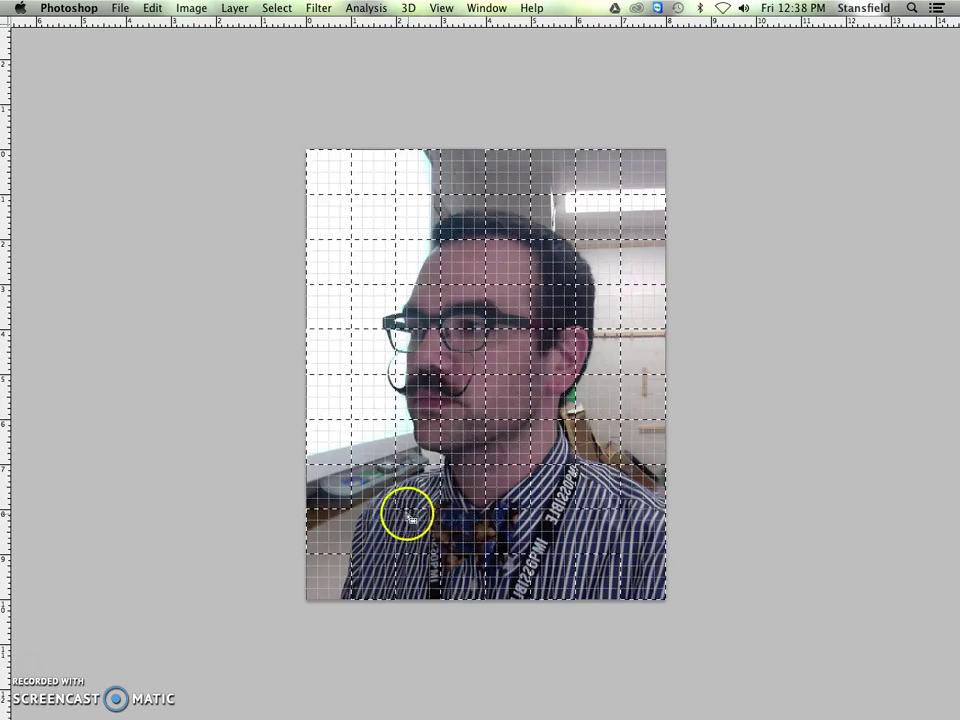
drag(362, 512, 397, 546)
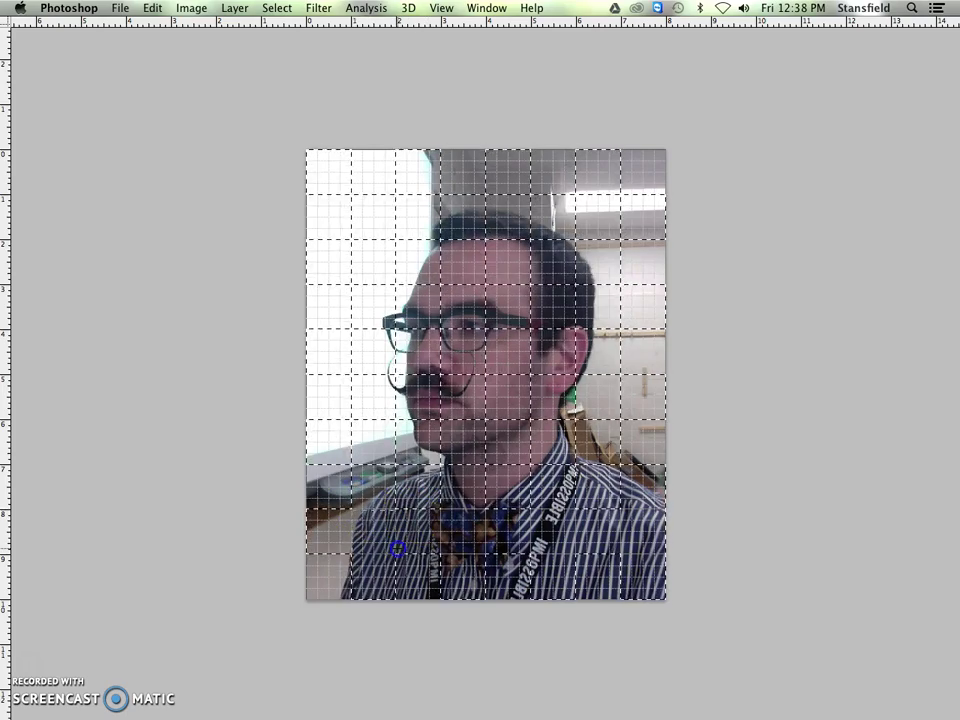
drag(441, 510, 484, 548)
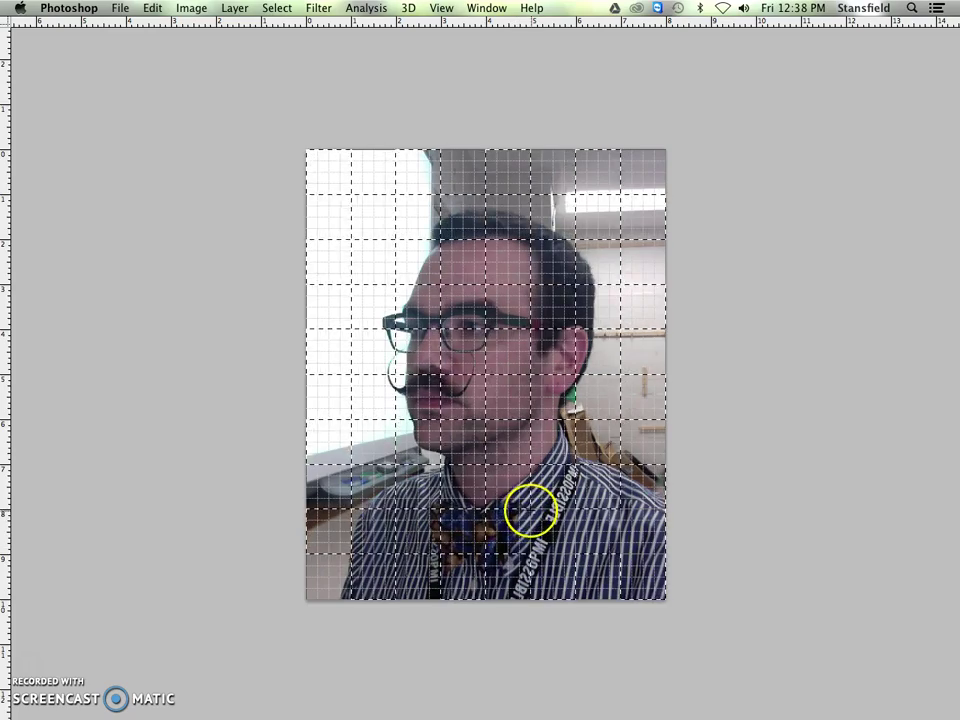
click(577, 548)
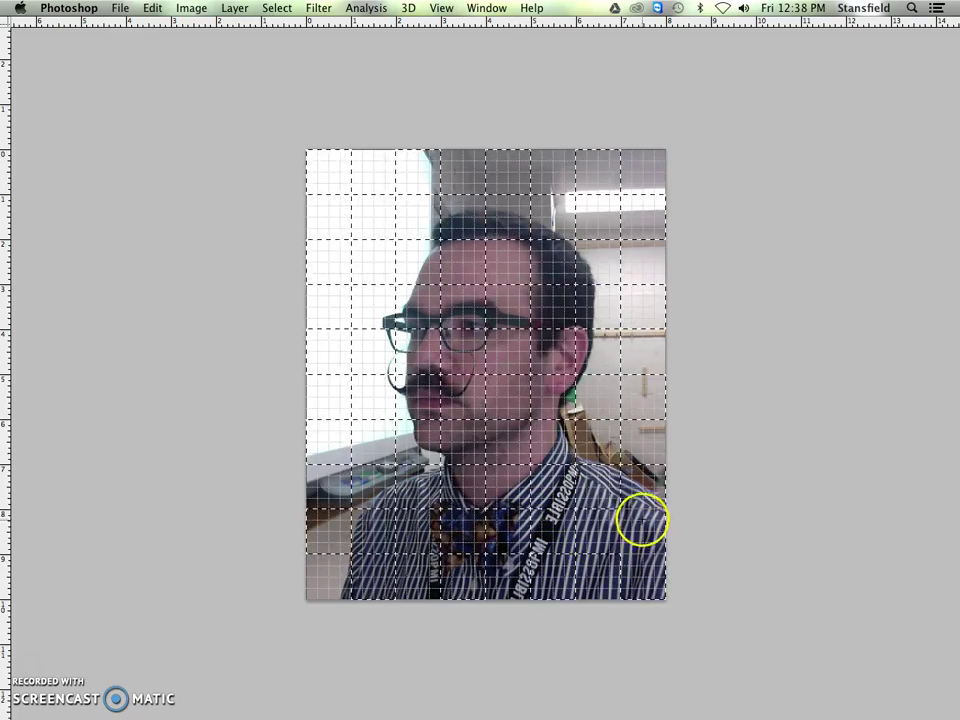
click(646, 540)
drag(646, 540, 669, 551)
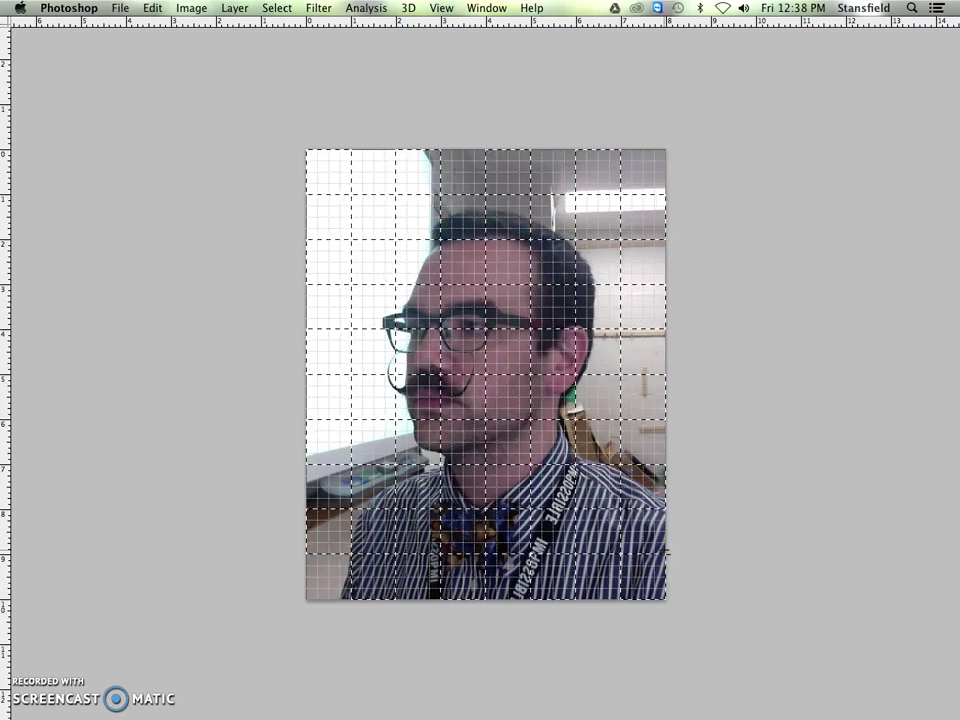
Restore the panels, fill the selected squares of the horiz mask black, and view the mask alone.
key(Tab)
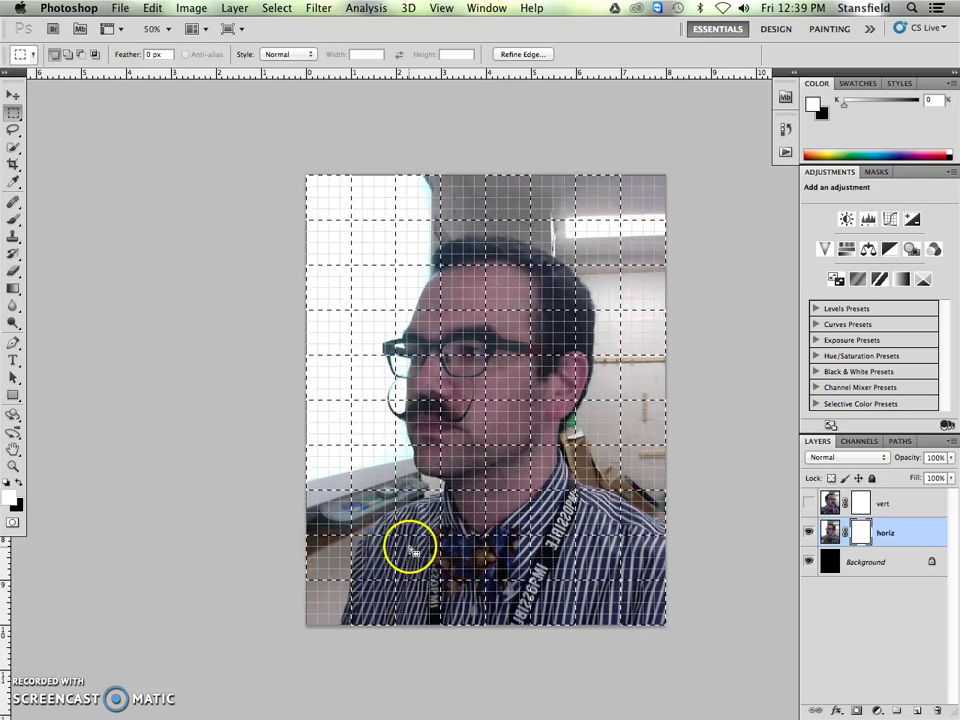
key(Delete)
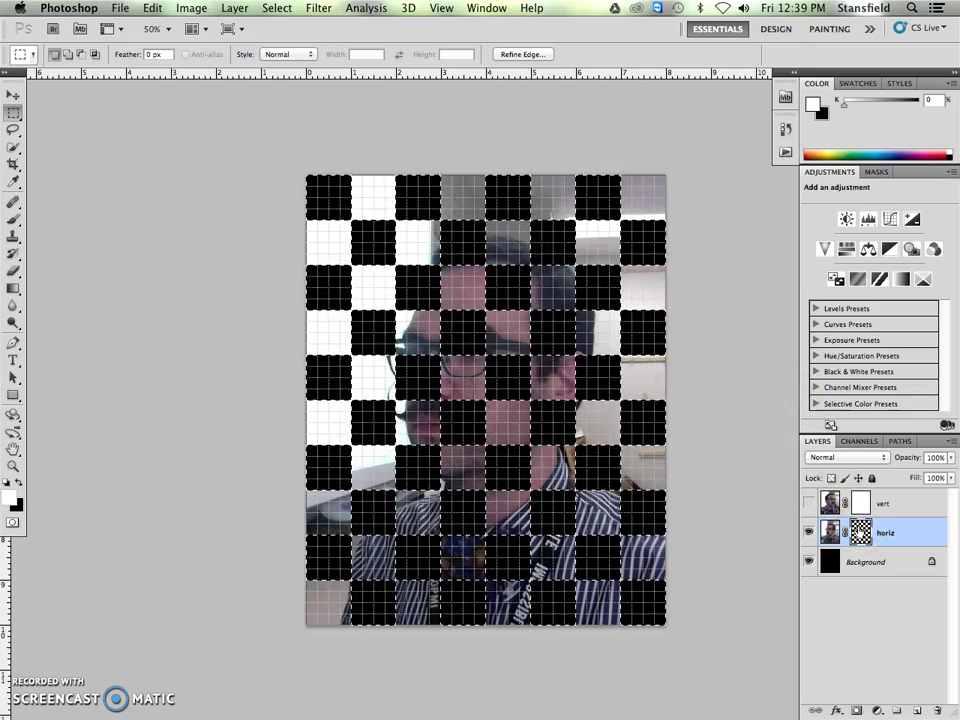
alt+click(860, 530)
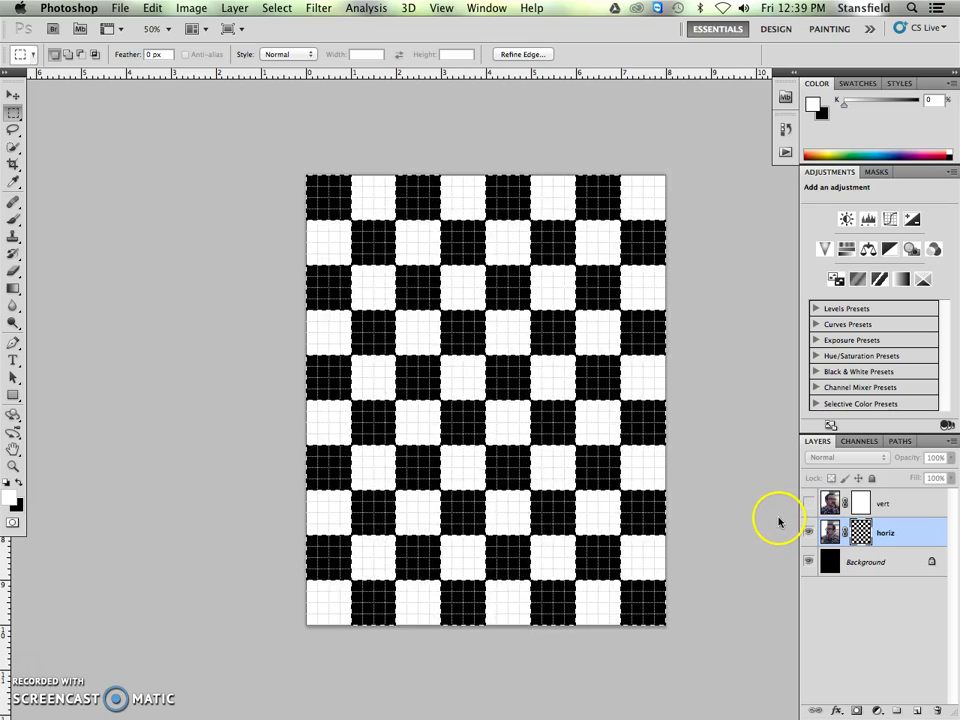
Leave the mask-only view and return to the photo showing the horiz checker mask.
click(285, 8)
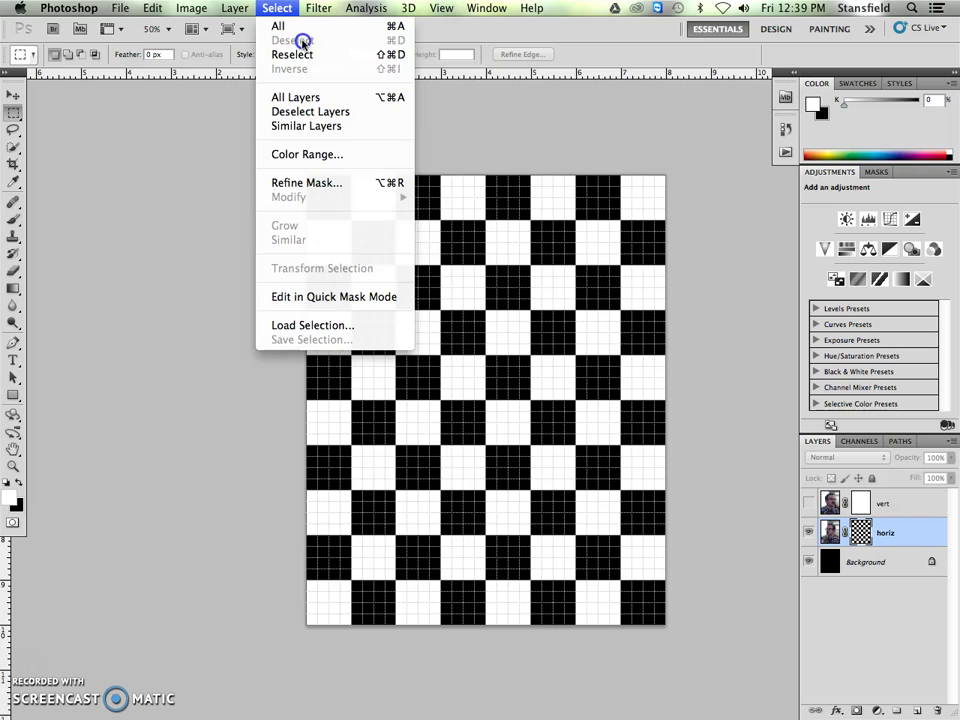
click(302, 39)
click(858, 530)
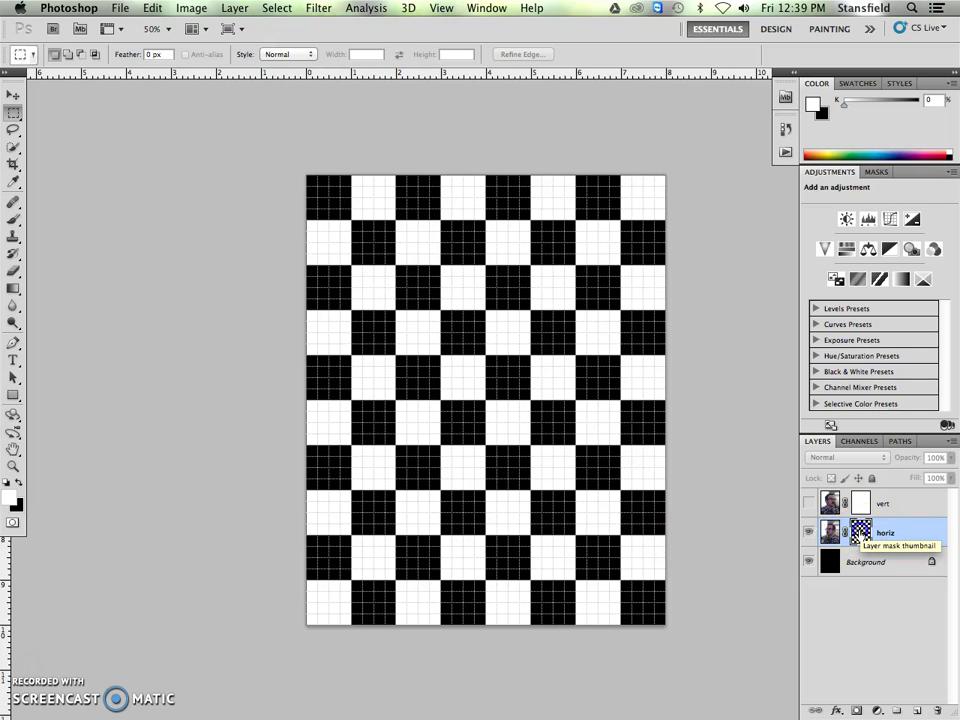
click(856, 532)
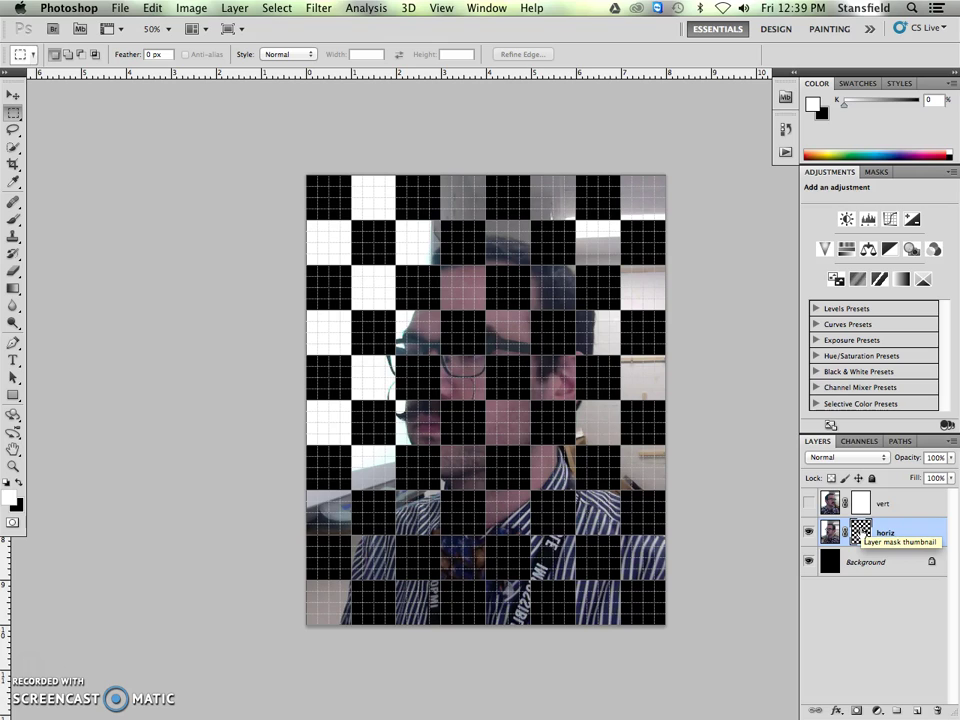
Load the horiz mask's checker squares as a selection and make the vert layer visible.
alt+click(858, 531)
alt+click(858, 531)
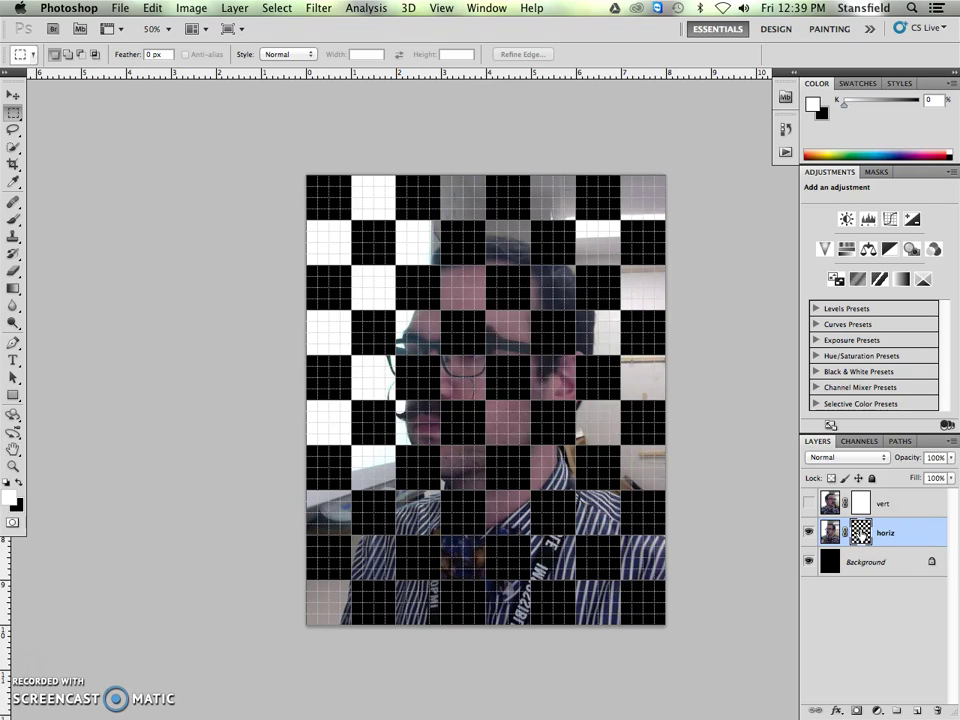
super+click(858, 531)
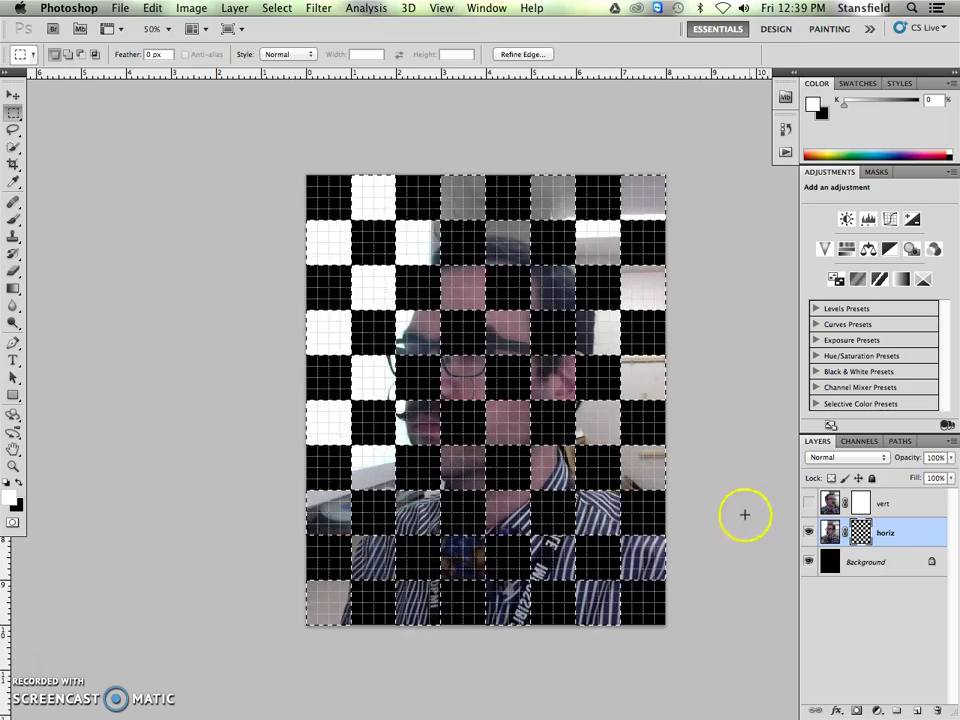
click(808, 503)
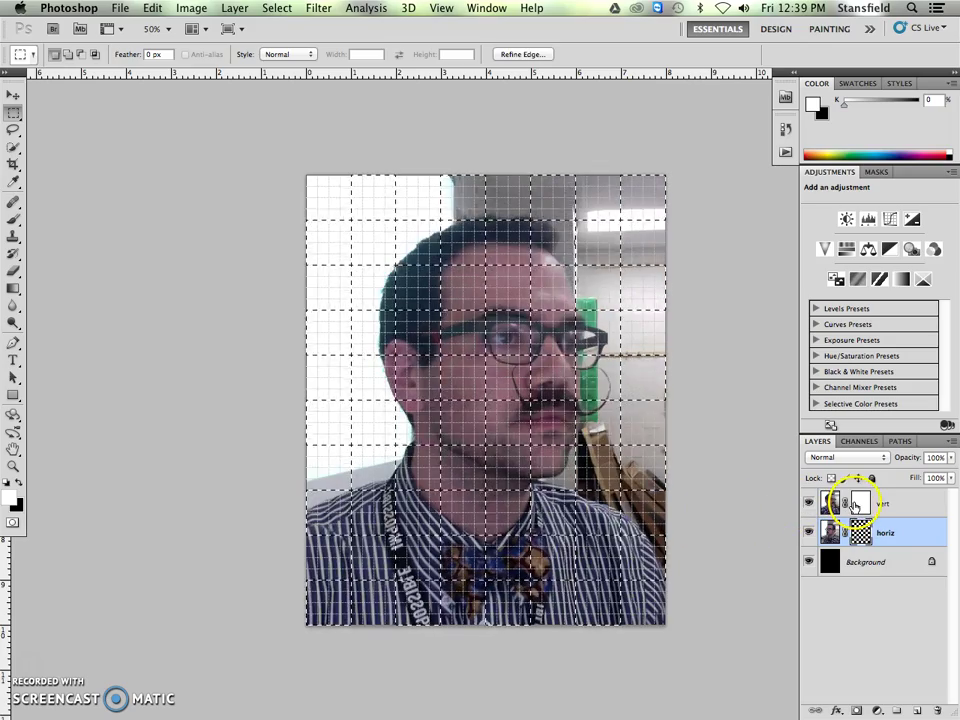
Fill the selected squares of the vert mask with black, then deselect.
click(857, 504)
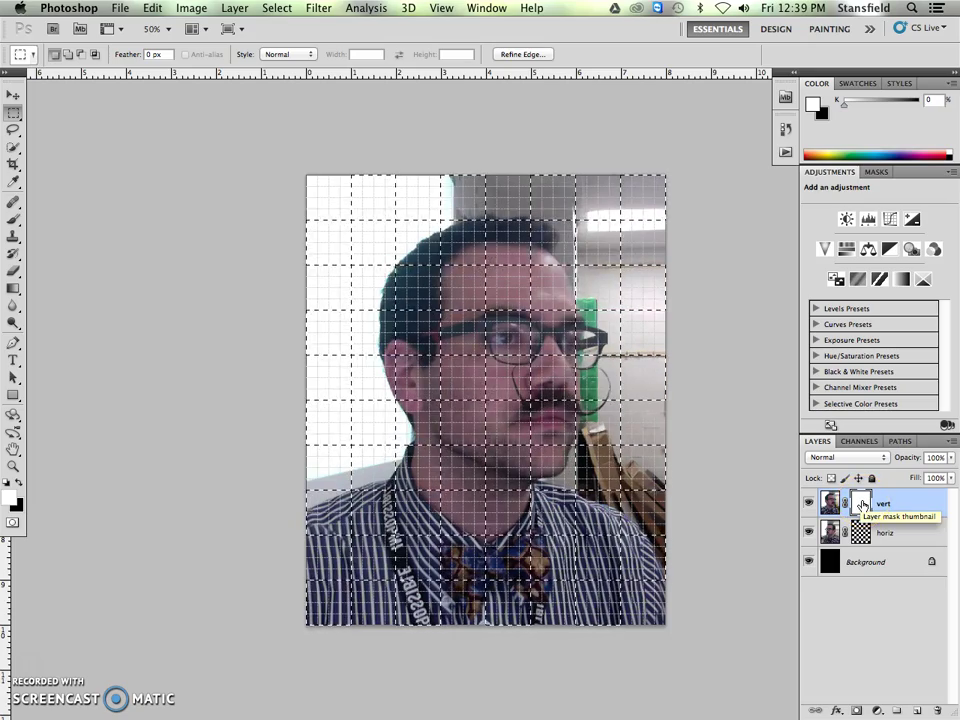
key(BackSpace)
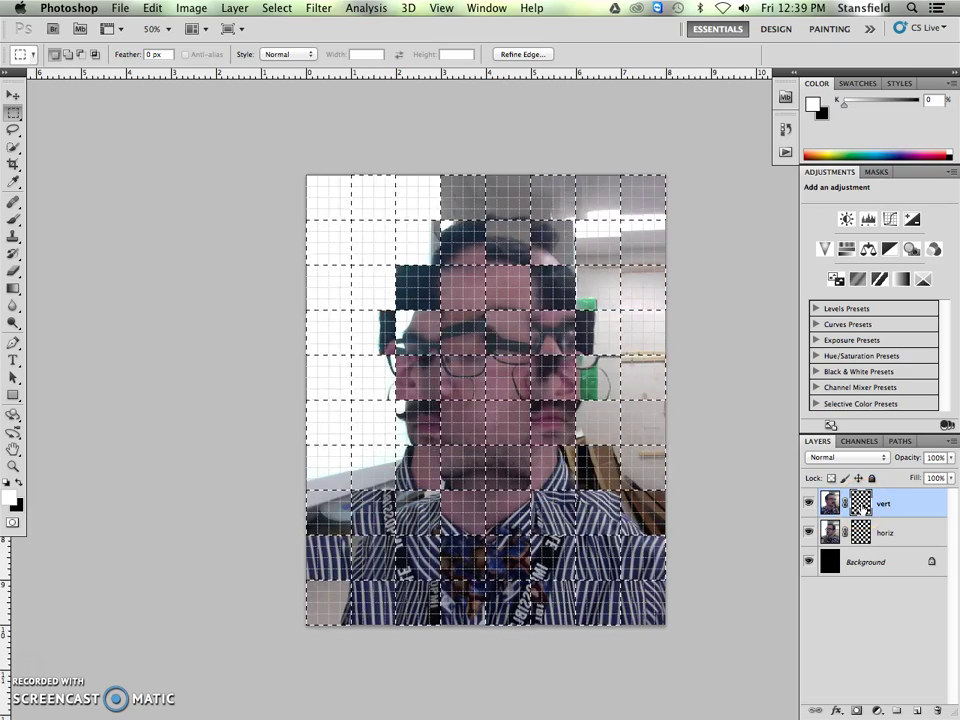
key(ctrl+d)
key(ctrl+i)
key(ctrl+z)
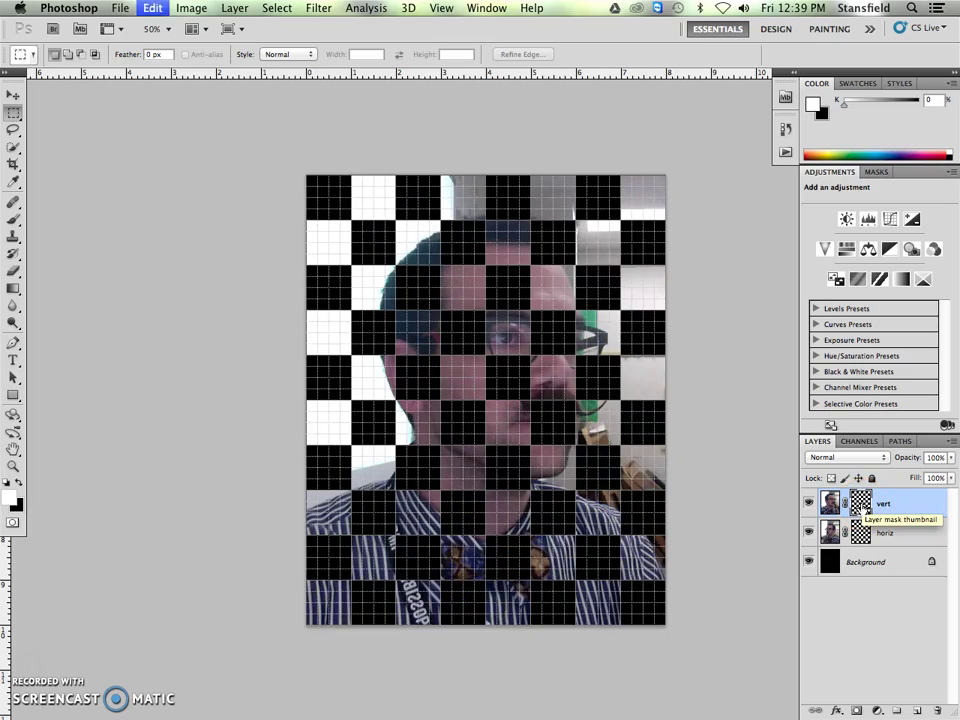
Compare the horiz and vert masks alone, ending on the vert mask's opposite checkerboard.
click(860, 510)
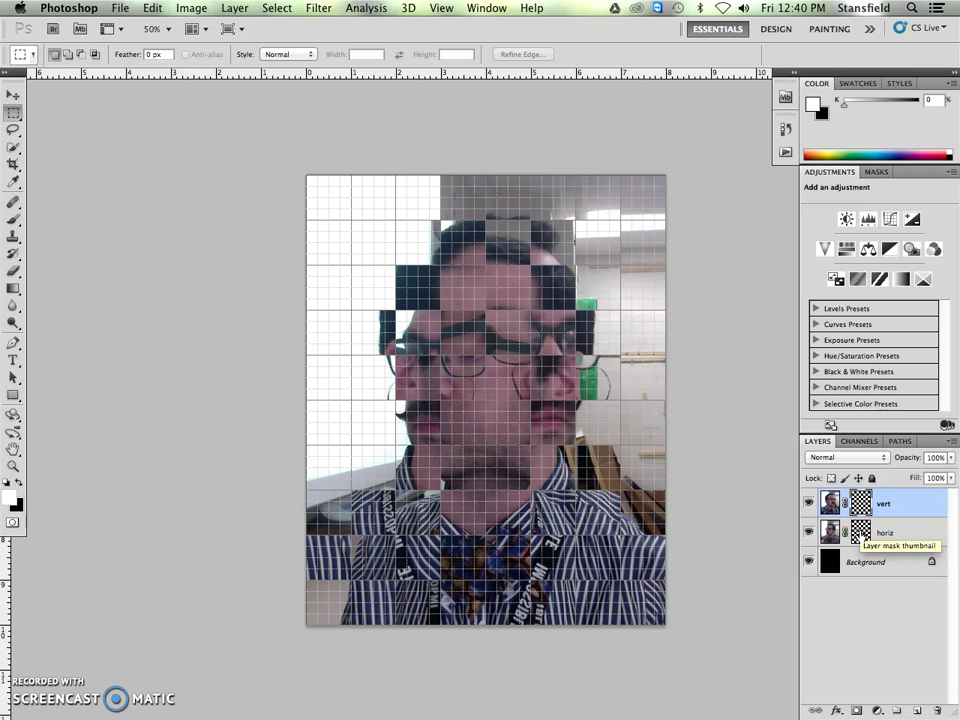
click(856, 533)
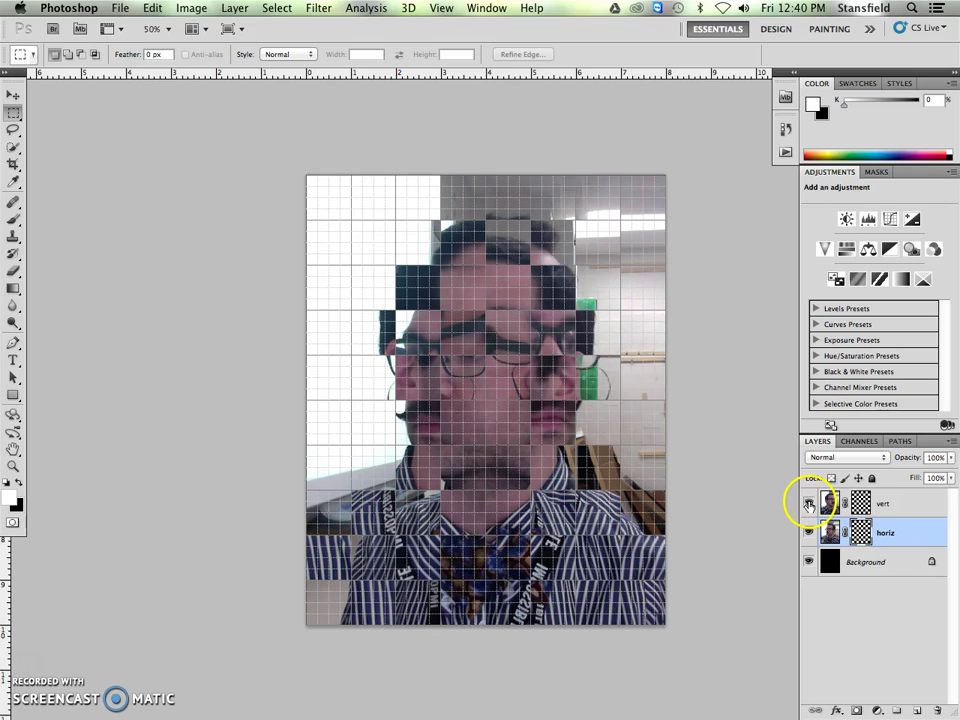
click(830, 503)
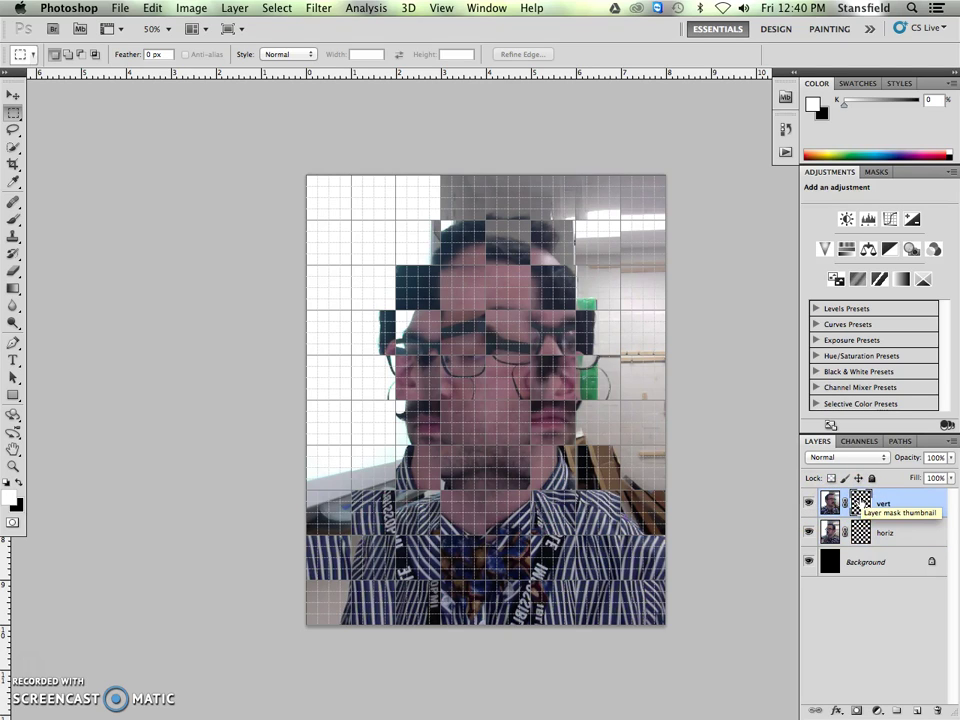
alt+click(861, 503)
click(857, 533)
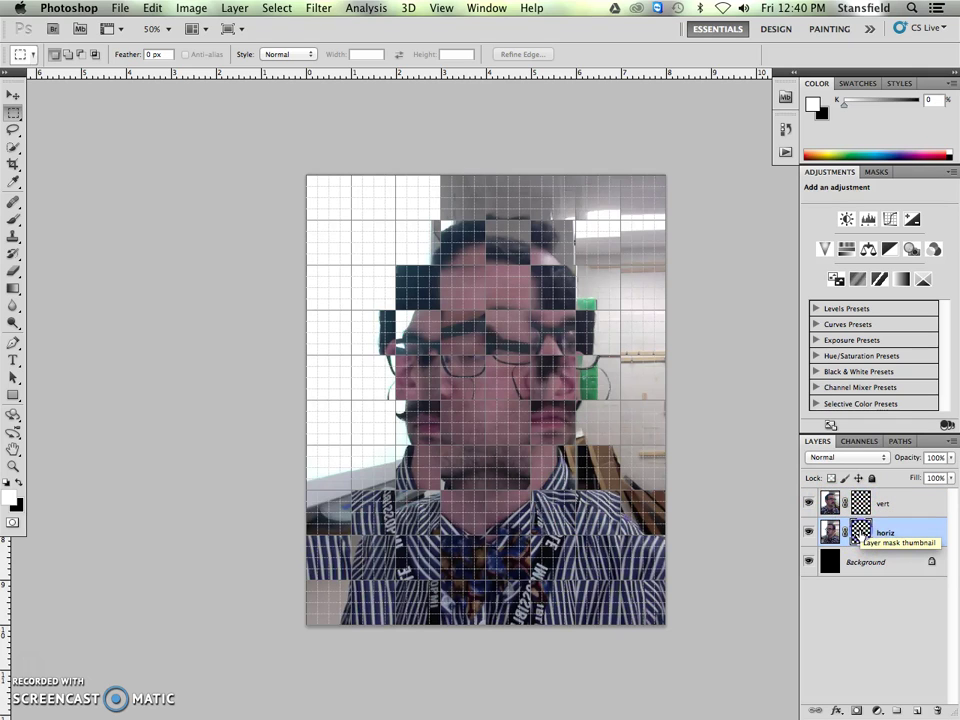
alt+click(857, 533)
drag(857, 533, 861, 504)
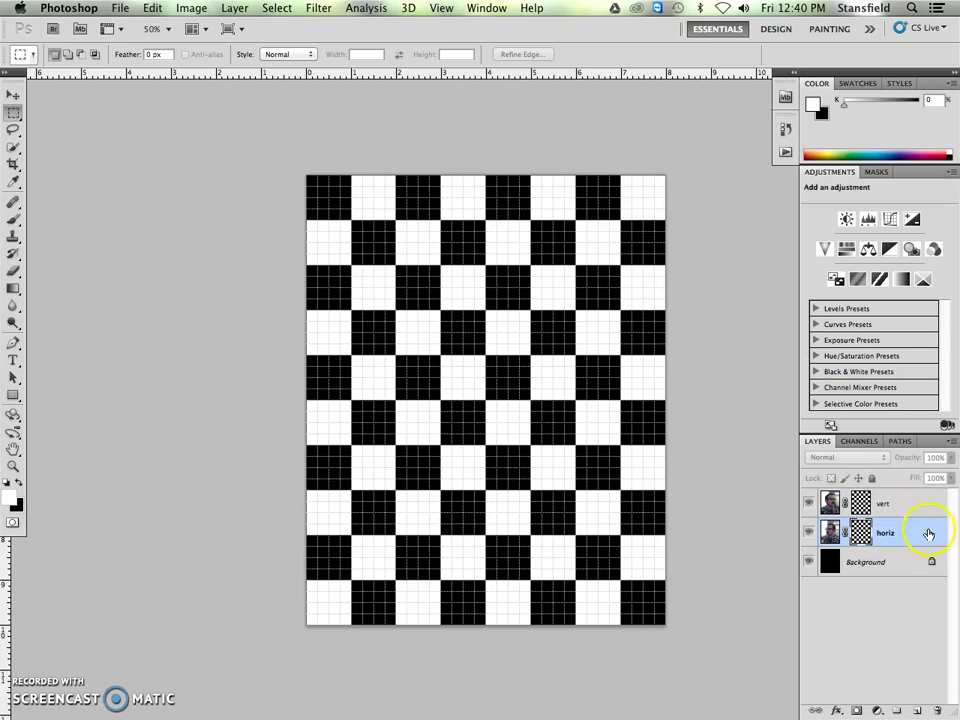
click(861, 504)
alt+click(861, 504)
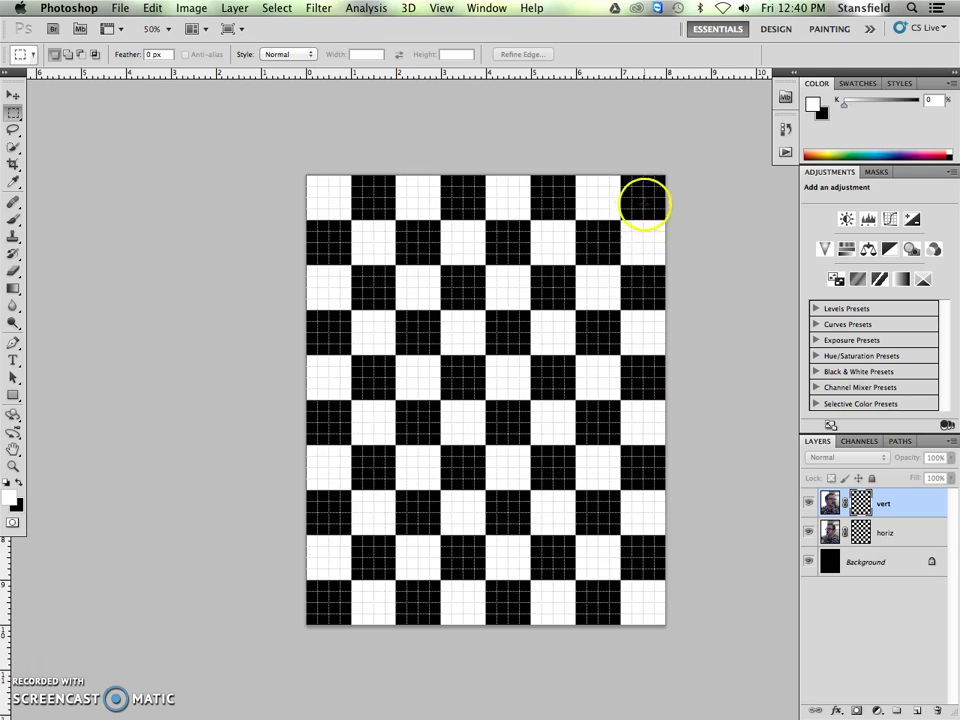